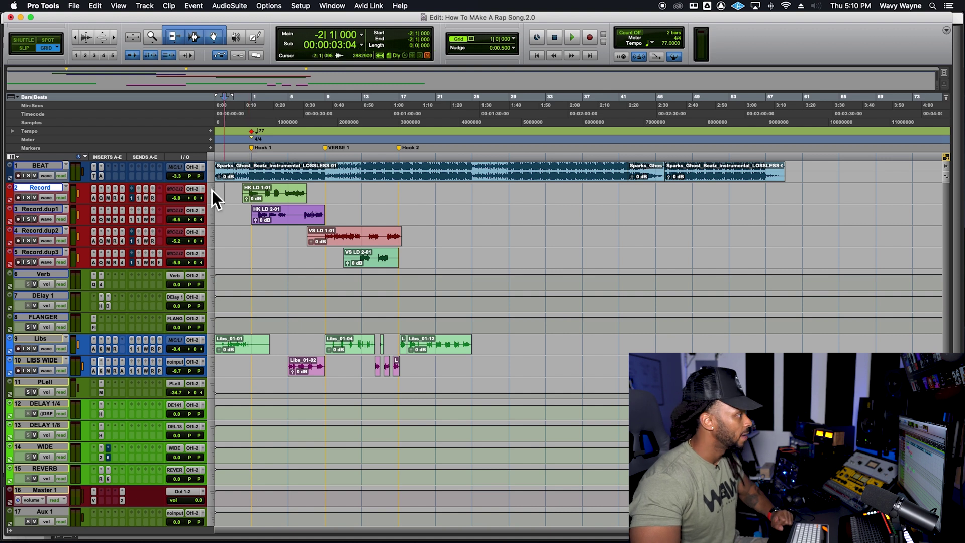
Enlarge the BEAT track and place the edit cursor at bar 1, the start of Hook 1.
drag(204, 188, 203, 219)
click(255, 184)
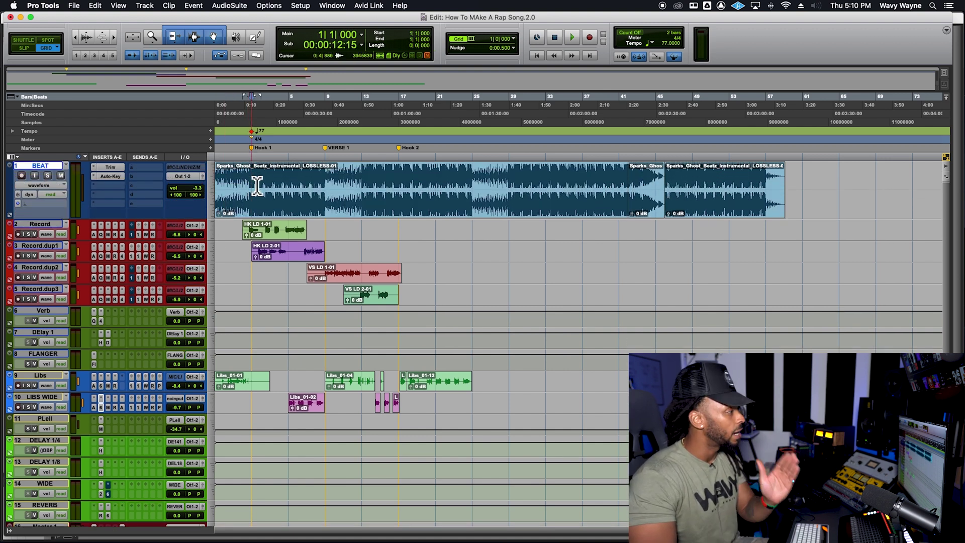
click(290, 184)
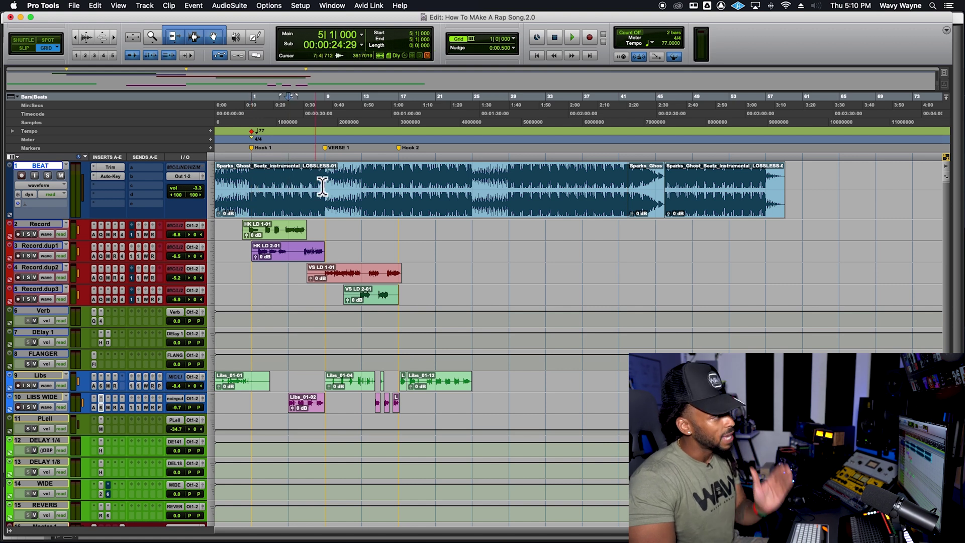
click(255, 187)
key(super+bracketright)
key(super+bracketright)
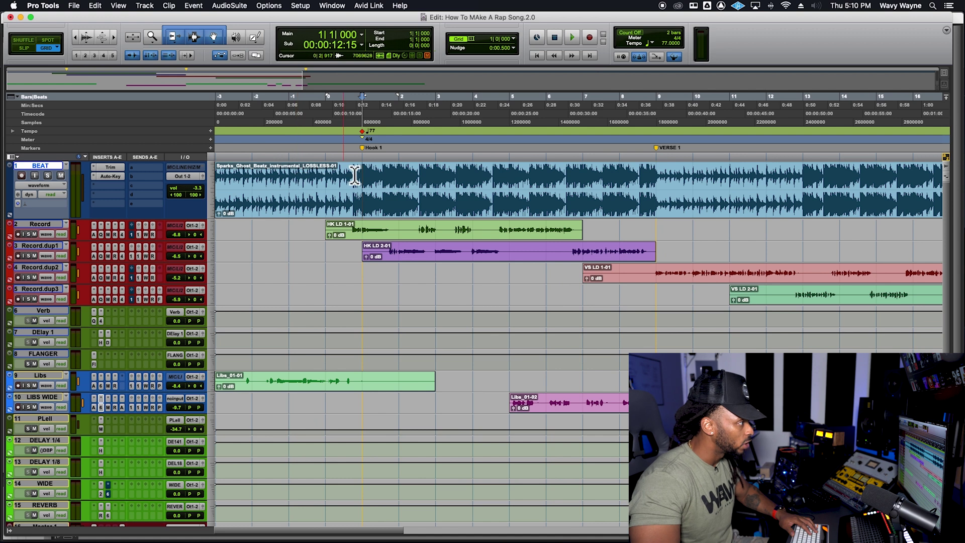
key(super+bracketleft)
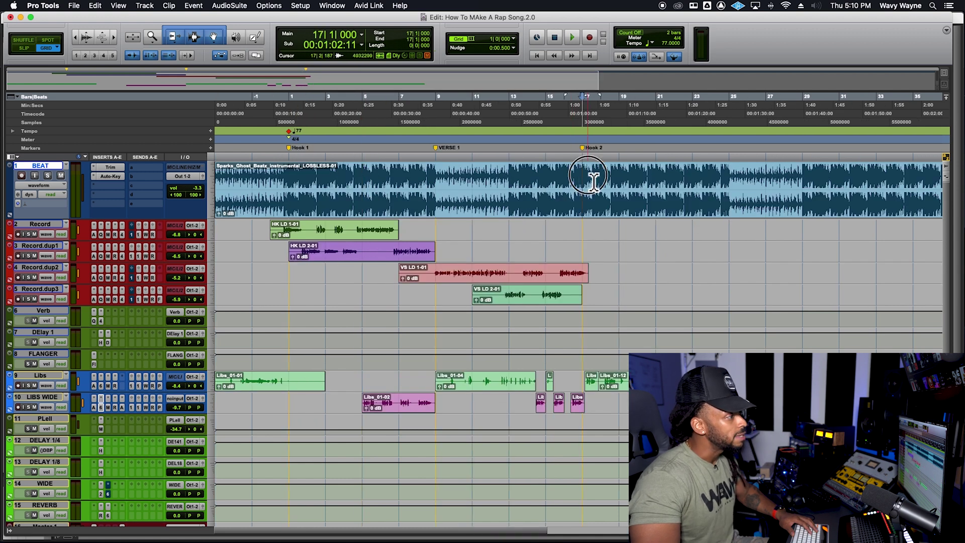
Add a marker named HOOK 2 at bar 17 of the beat.
click(590, 182)
key(super+bracketright)
key(super+bracketright)
key(super+bracketright)
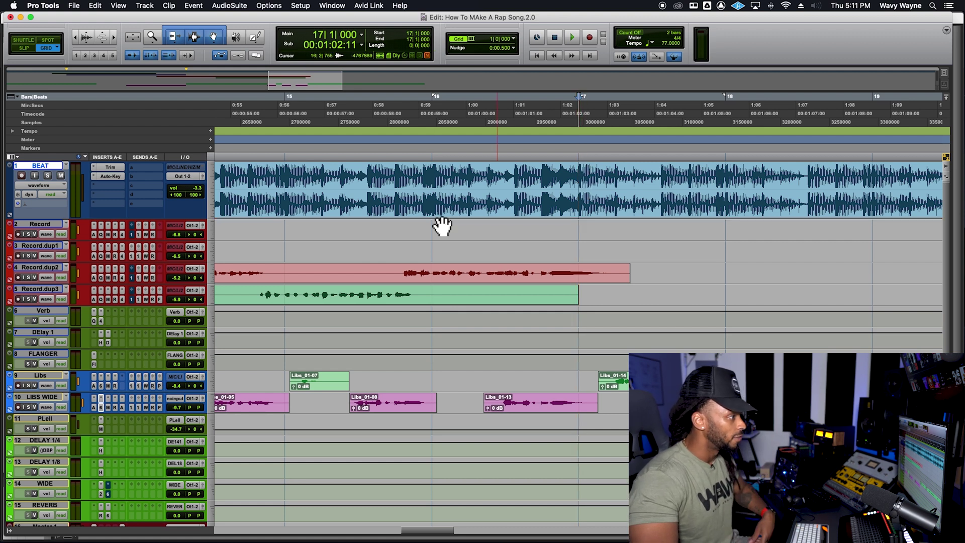
click(435, 178)
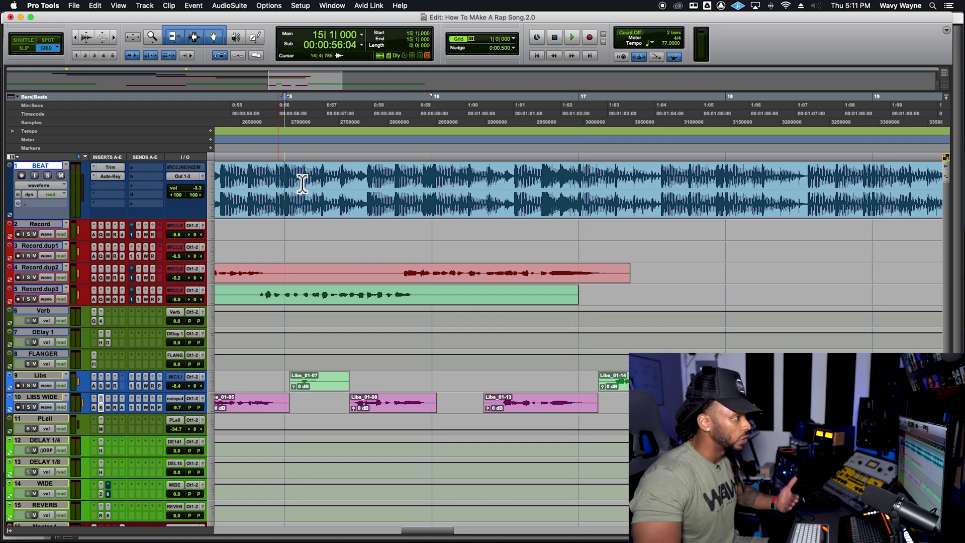
click(582, 182)
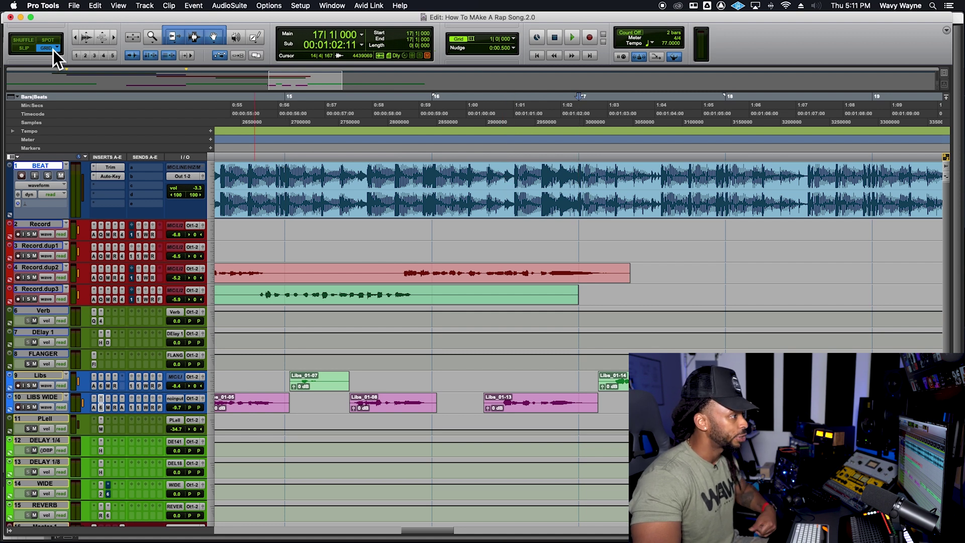
click(582, 182)
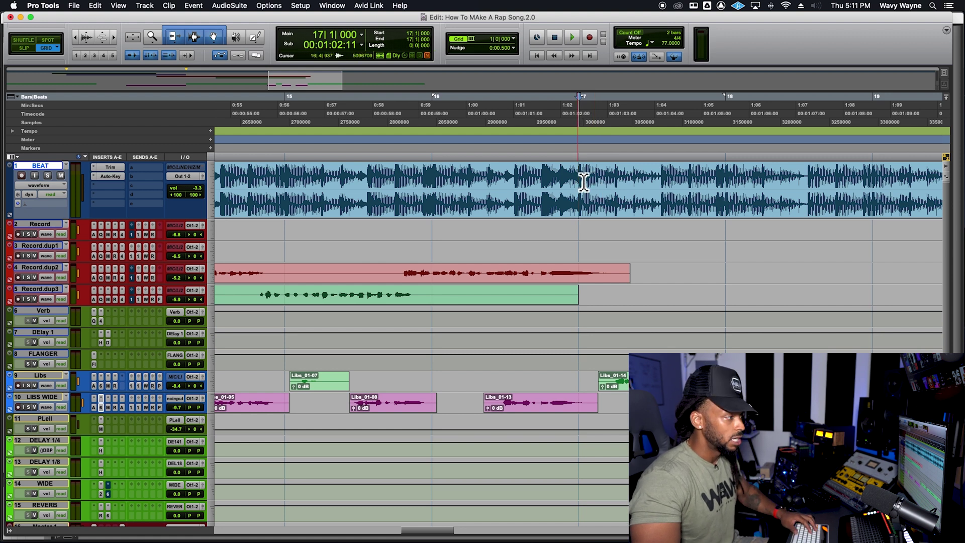
key(r)
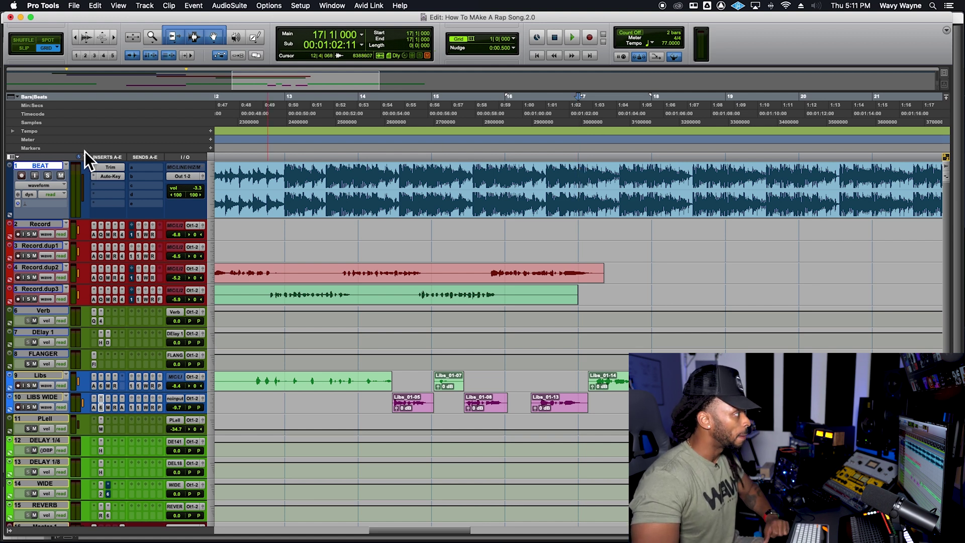
click(212, 152)
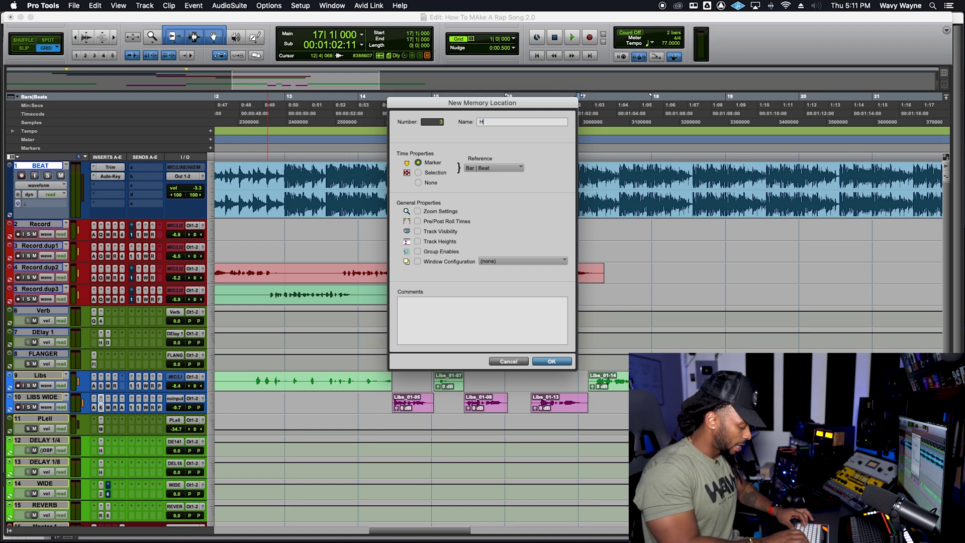
key(Return)
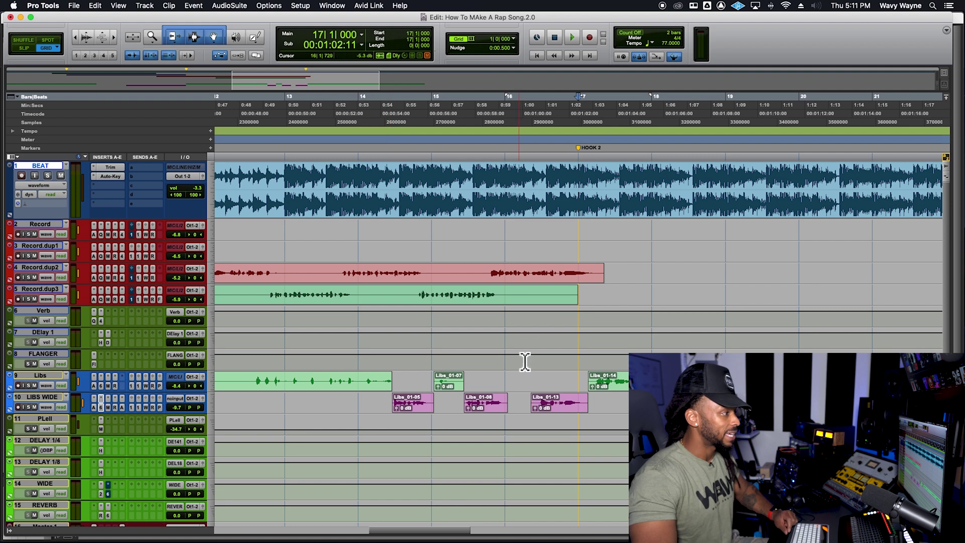
Set the grid to 1/32 note and select a short range starting at bar 17 on the Record track.
click(509, 257)
key(alt+a)
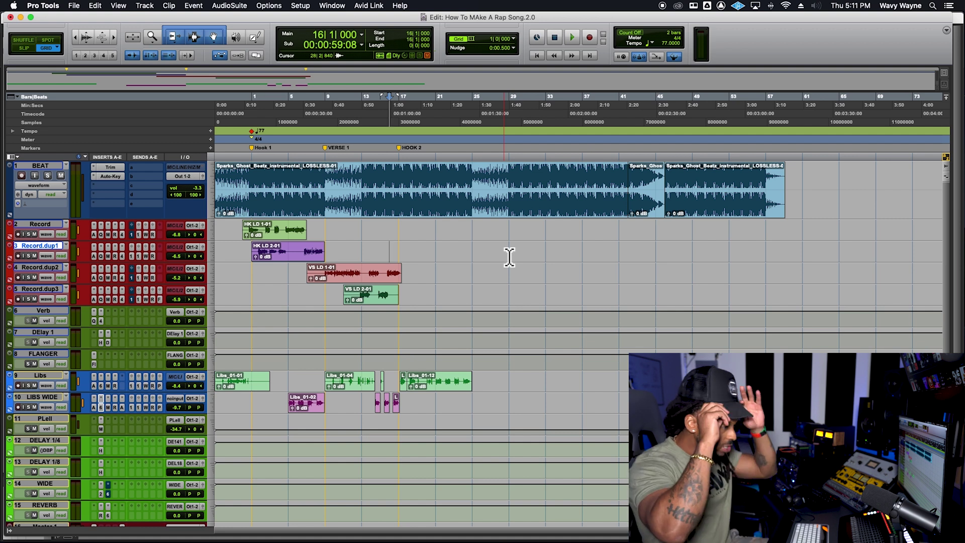
click(402, 233)
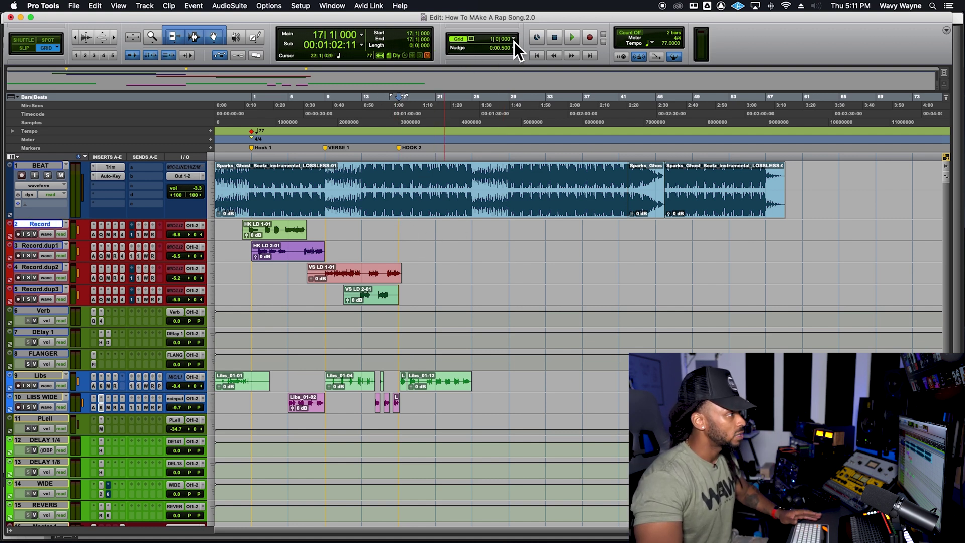
click(483, 39)
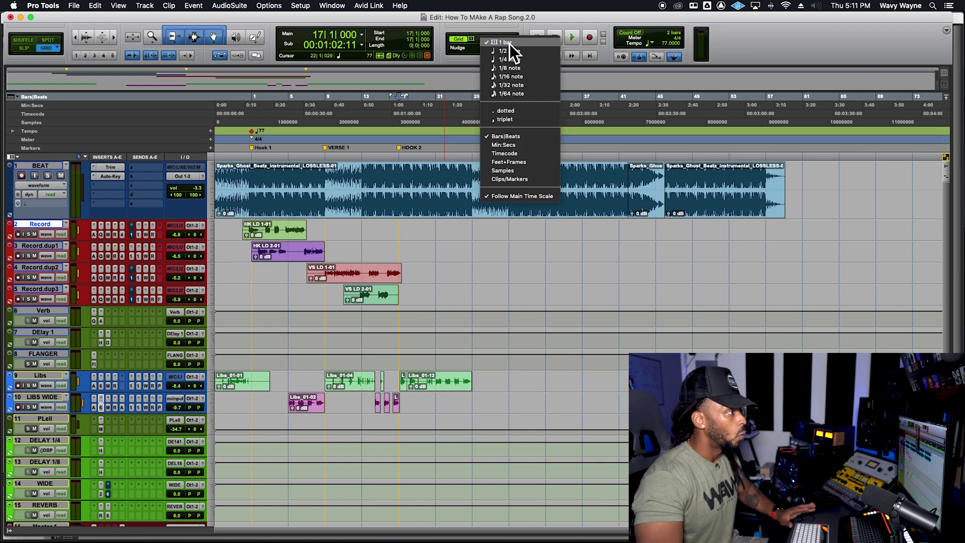
click(516, 27)
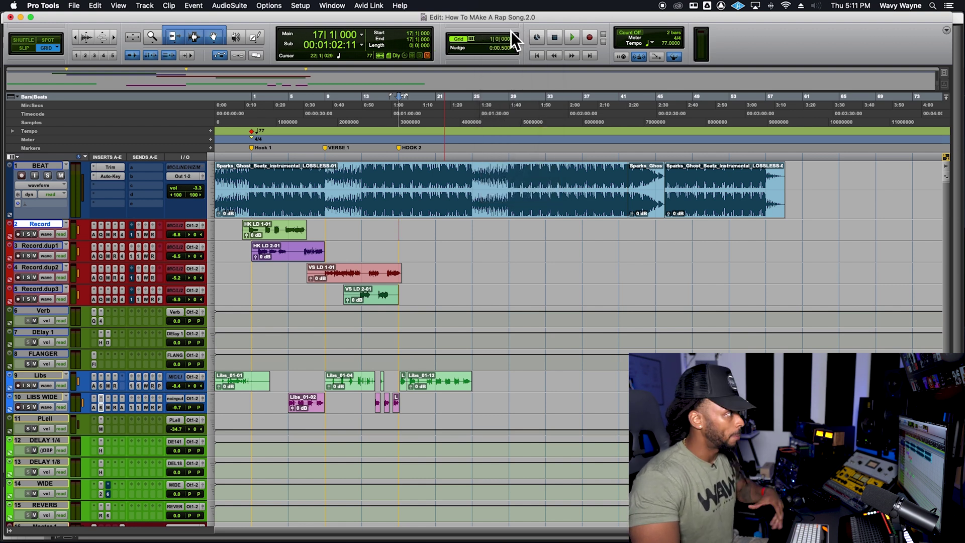
click(494, 40)
click(518, 82)
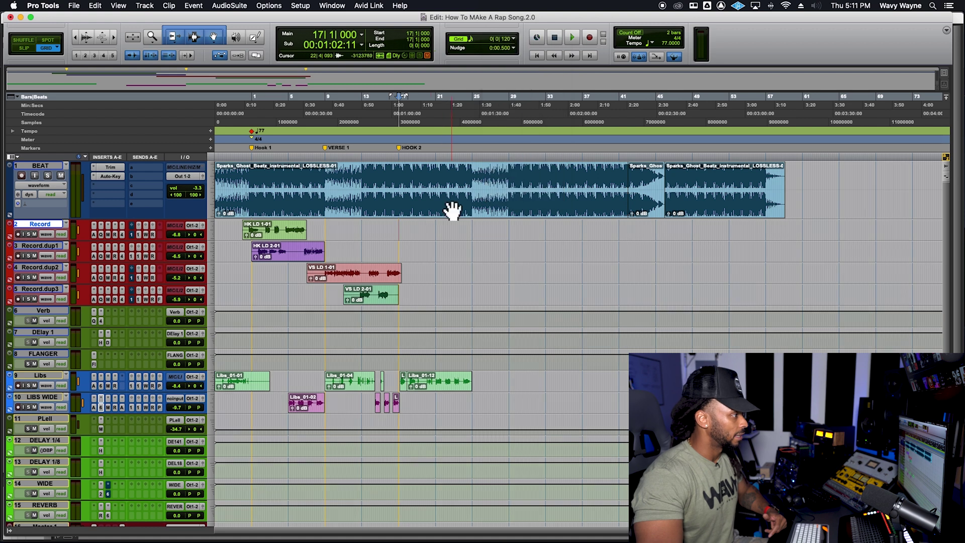
key(super+bracketright)
key(super+bracketright)
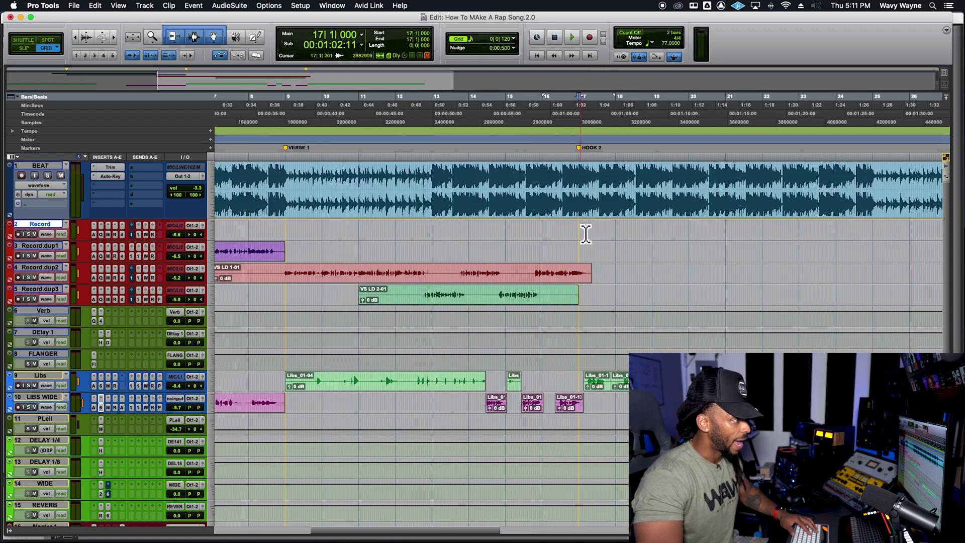
key(super+bracketright)
mouse_move(621, 243)
mouse_down()
mouse_move(588, 240)
mouse_move(588, 232)
mouse_move(612, 231)
mouse_up()
Set the grid to 1 bar and select the whole of bar 17 on the Record track.
click(490, 42)
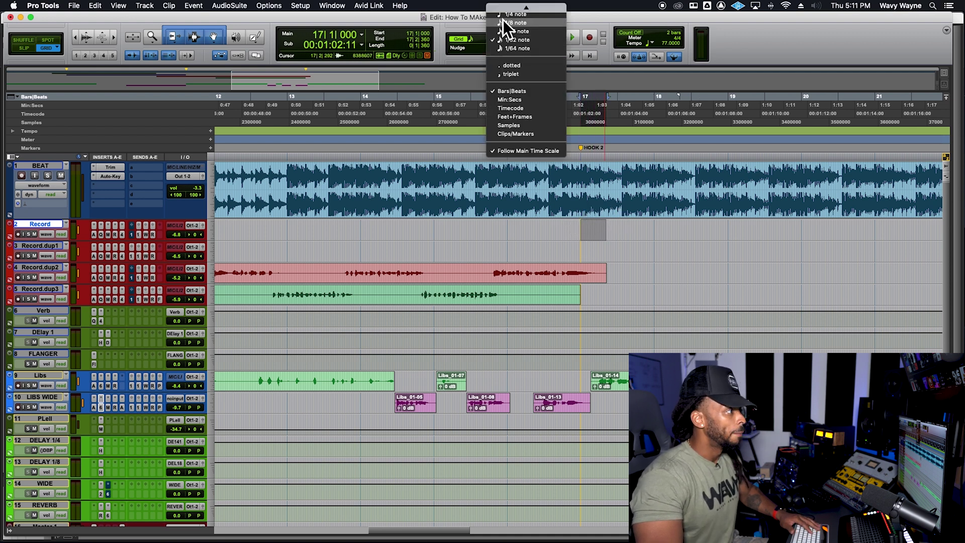
click(514, 10)
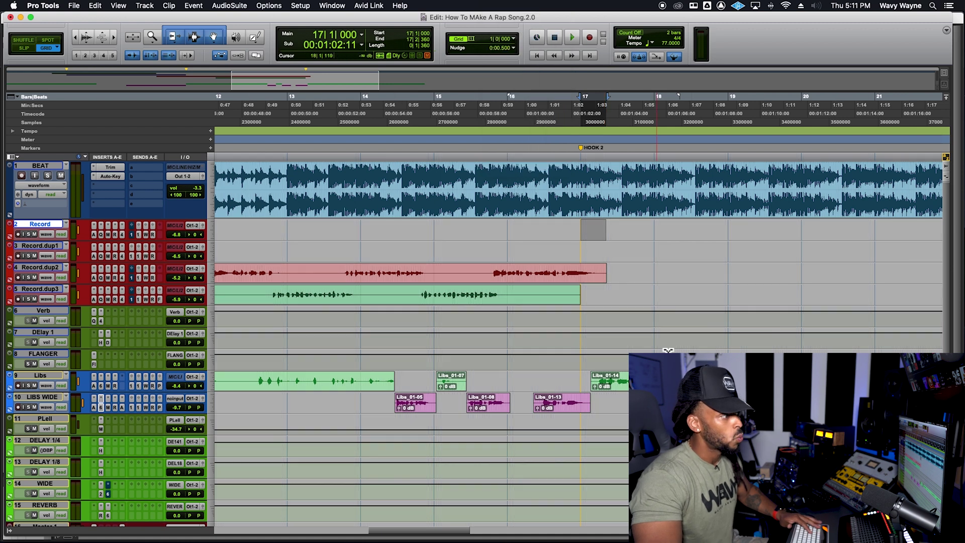
drag(591, 240, 649, 243)
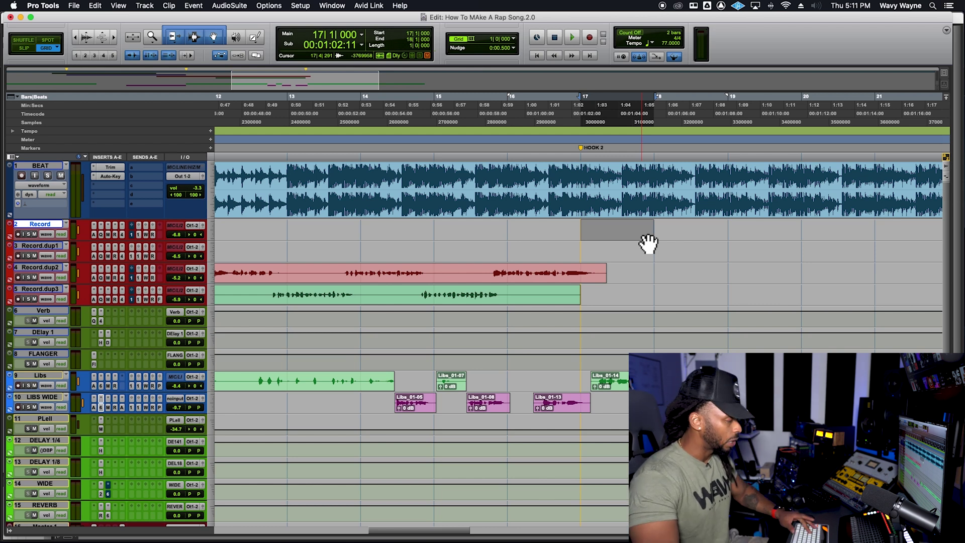
Color the Record and Record.dup1 tracks yellow and enlarge both of them.
key(super+bracketleft)
key(super+bracketleft)
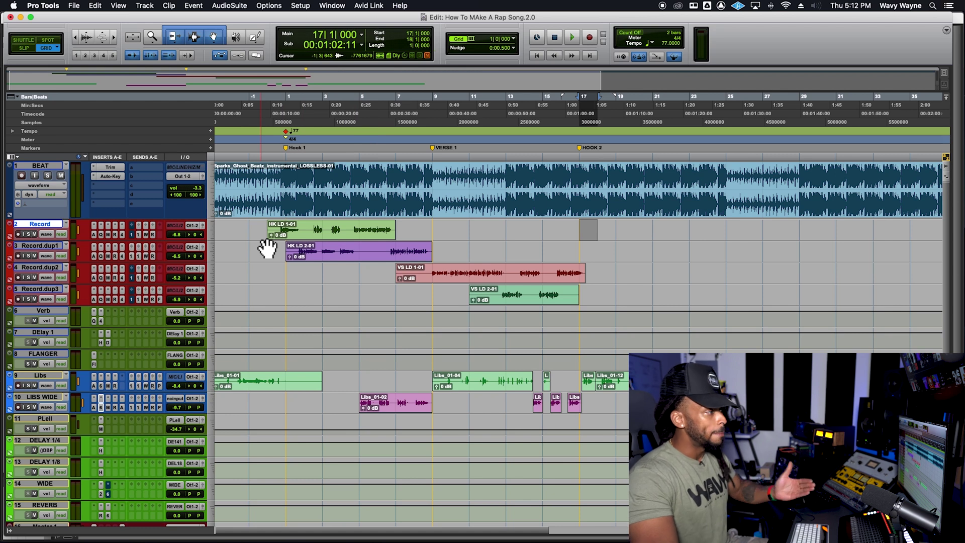
click(308, 246)
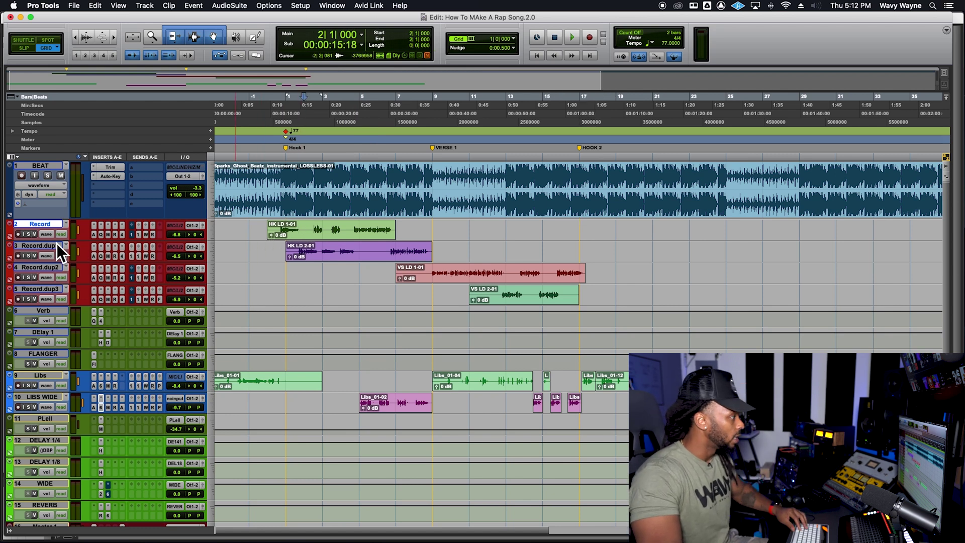
drag(31, 267, 28, 285)
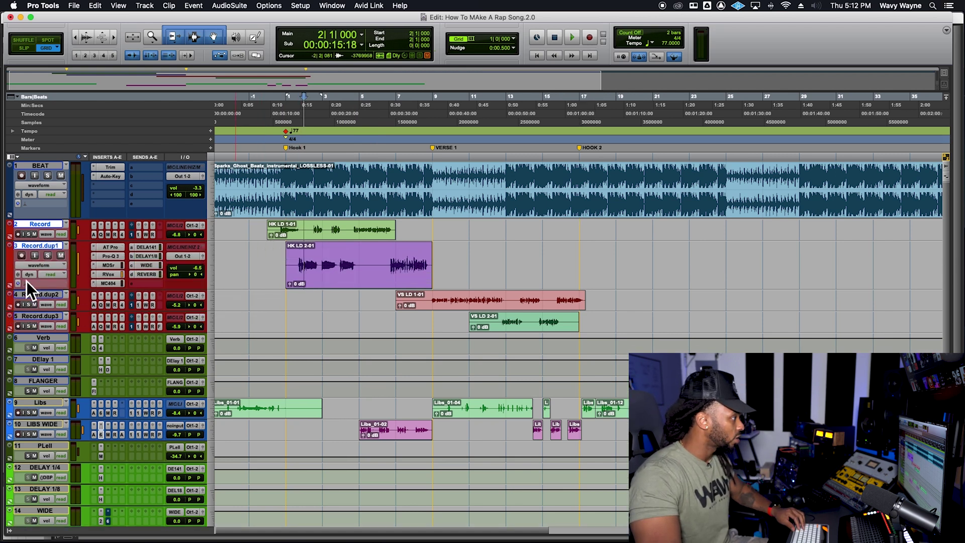
double_click(10, 263)
click(326, 250)
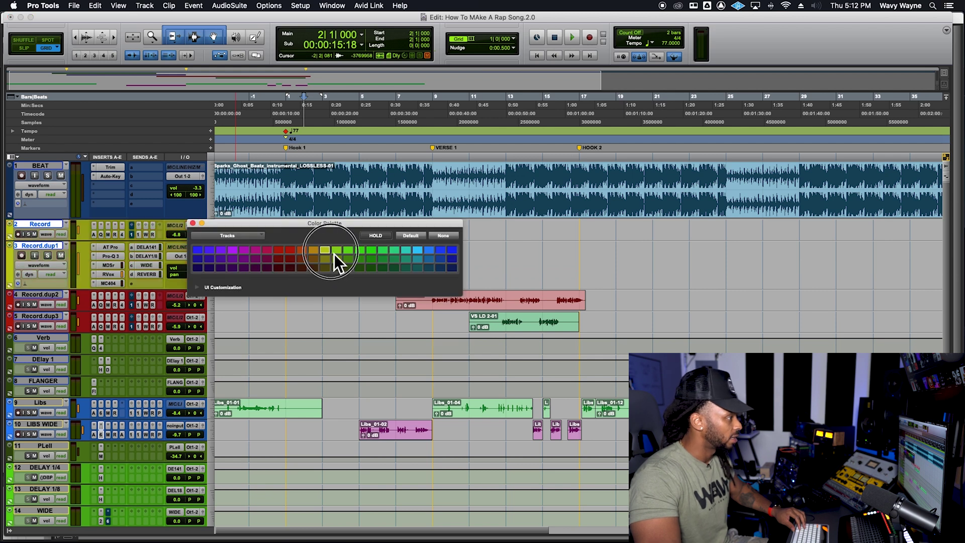
click(193, 224)
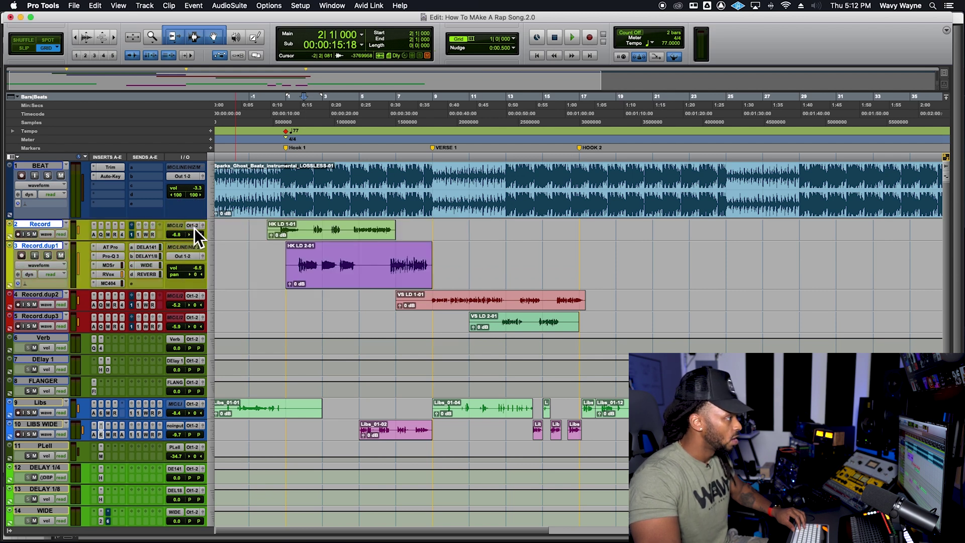
drag(189, 243, 190, 259)
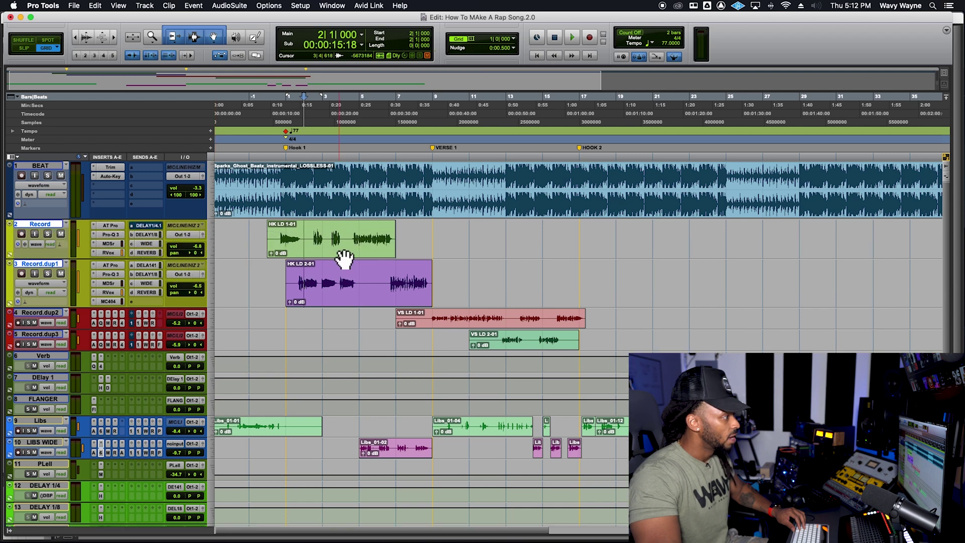
Select the range from bar 1 to bar 9 across the Record and Record.dup1 tracks and inspect its start.
click(497, 341)
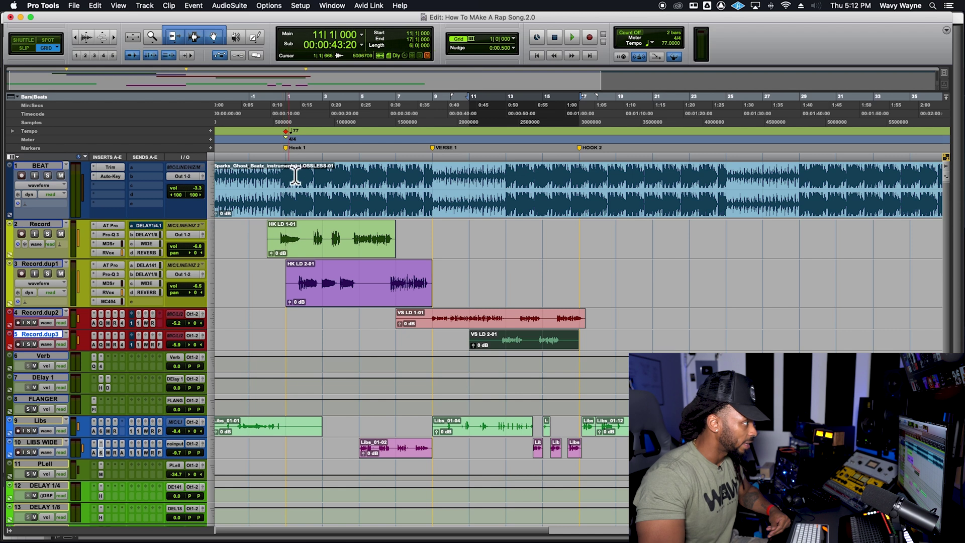
click(288, 233)
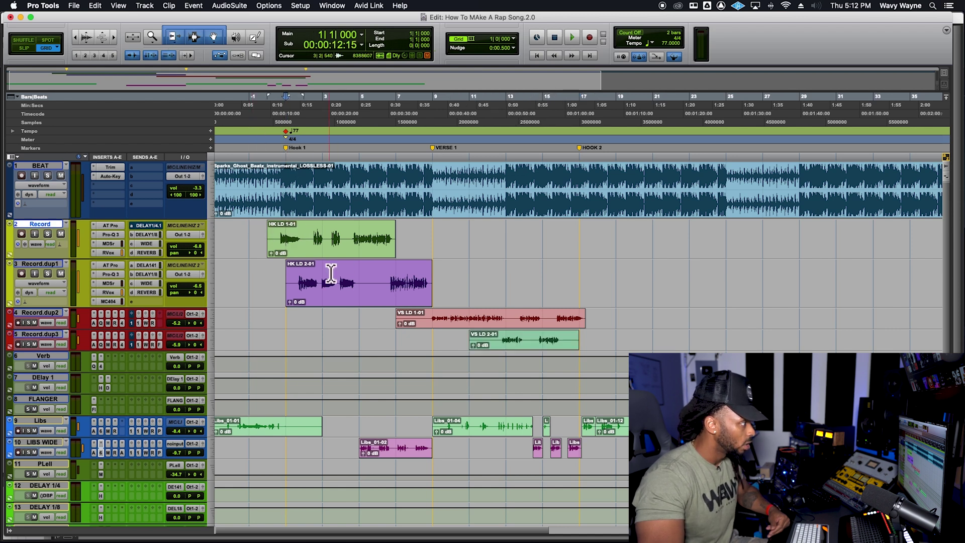
mouse_move(291, 236)
mouse_down()
mouse_move(314, 257)
mouse_move(313, 270)
mouse_move(292, 283)
mouse_move(295, 240)
mouse_move(297, 277)
mouse_move(438, 284)
mouse_up()
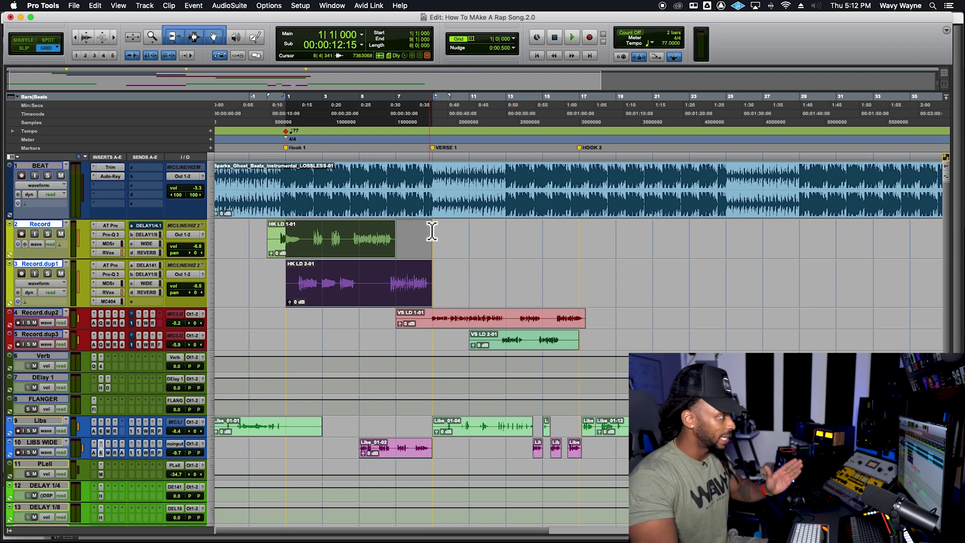
key(super+bracketright)
key(super+bracketright)
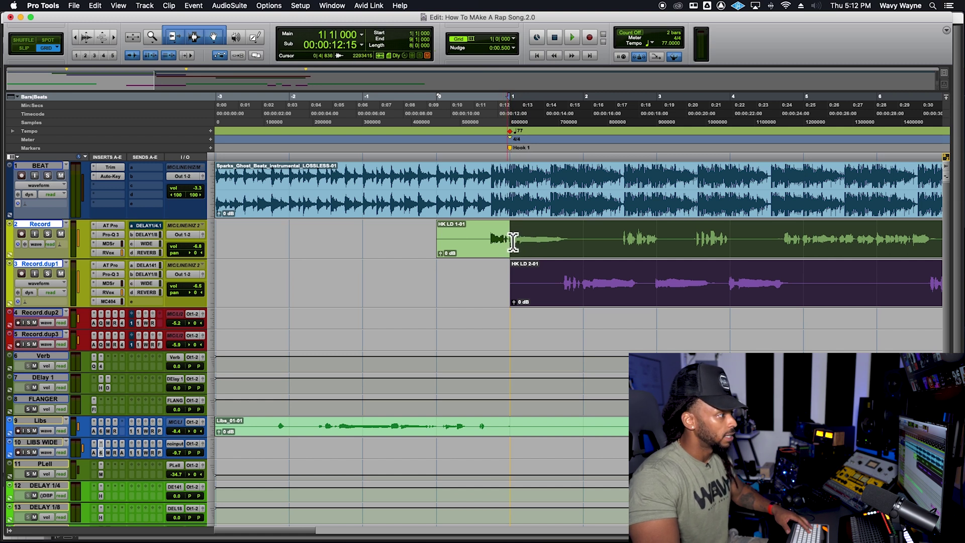
key(super+bracketleft)
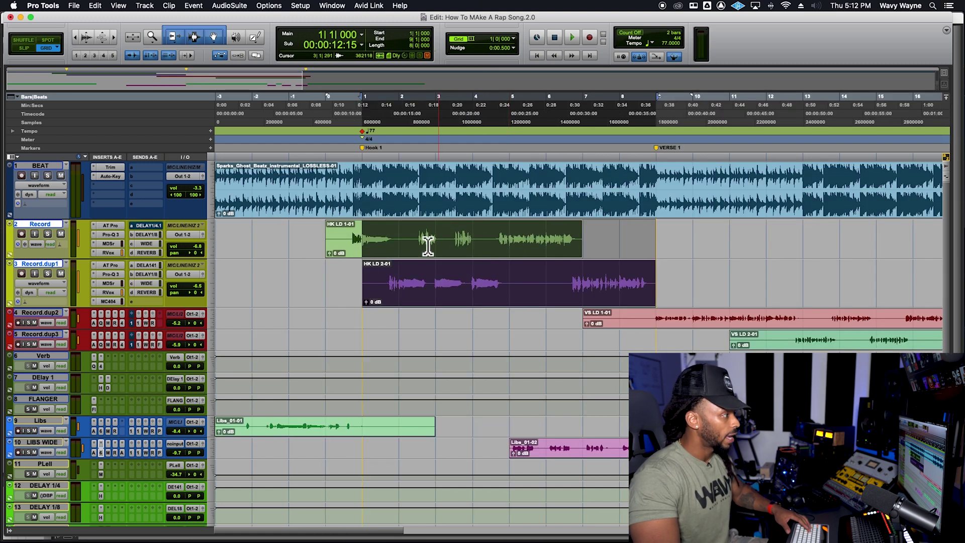
Copy the range from bar 0 to bar 9 across the Record and Record.dup1 tracks and paste it at bar 16.
click(330, 238)
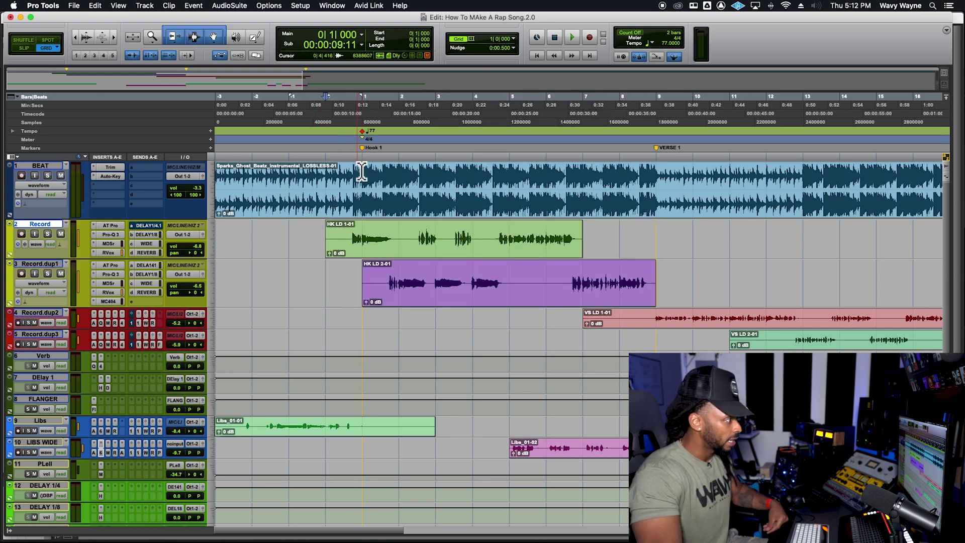
mouse_move(328, 240)
mouse_down()
mouse_move(664, 287)
mouse_move(656, 289)
mouse_up()
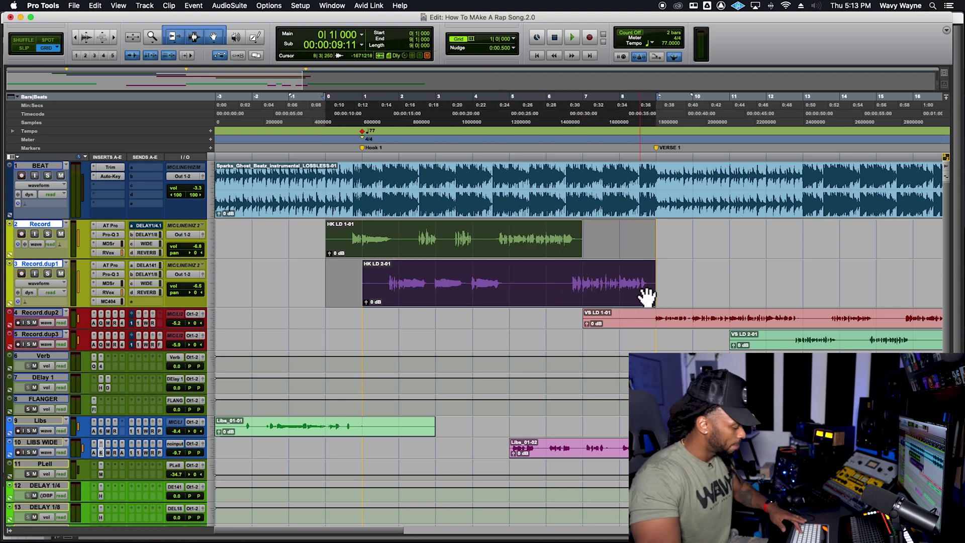
key(super+bracketleft)
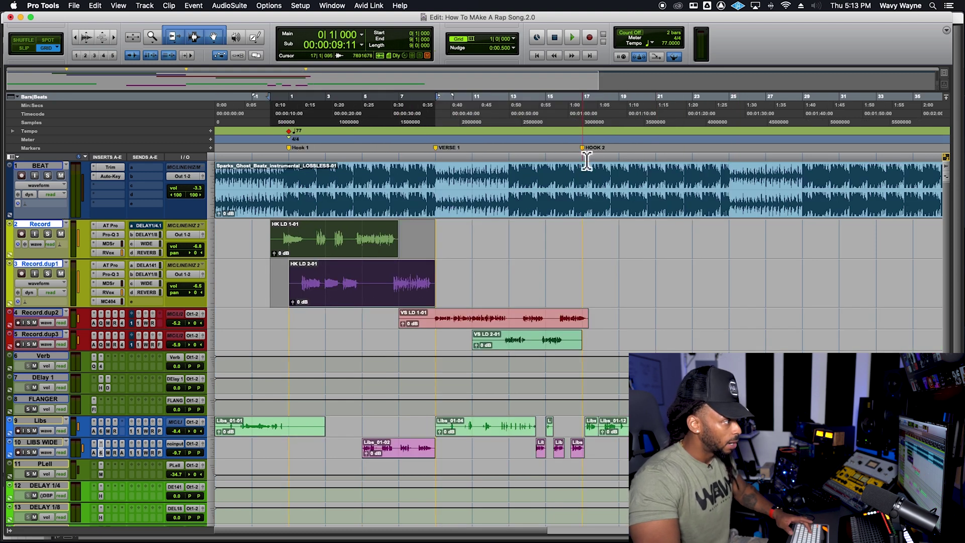
click(576, 233)
key(super+bracketright)
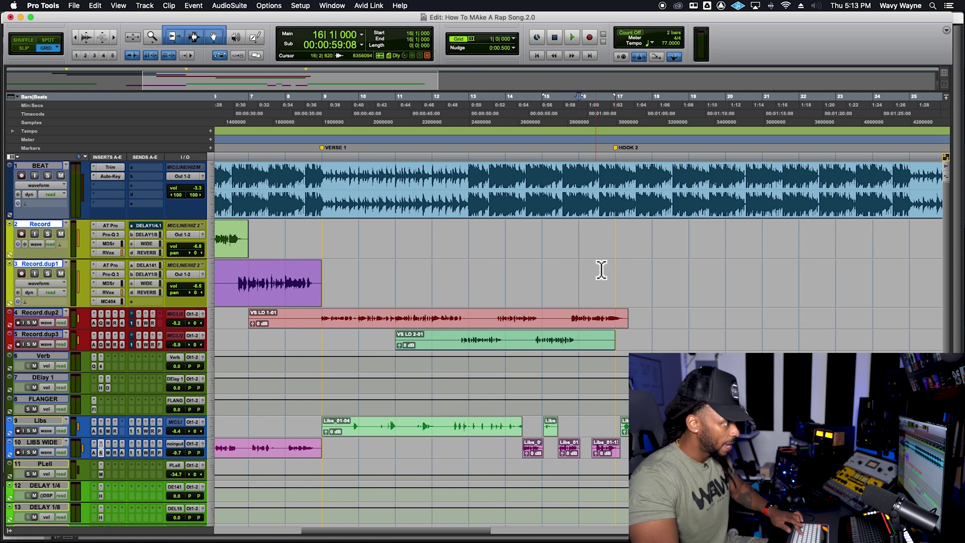
key(super+v)
key(super+bracketleft)
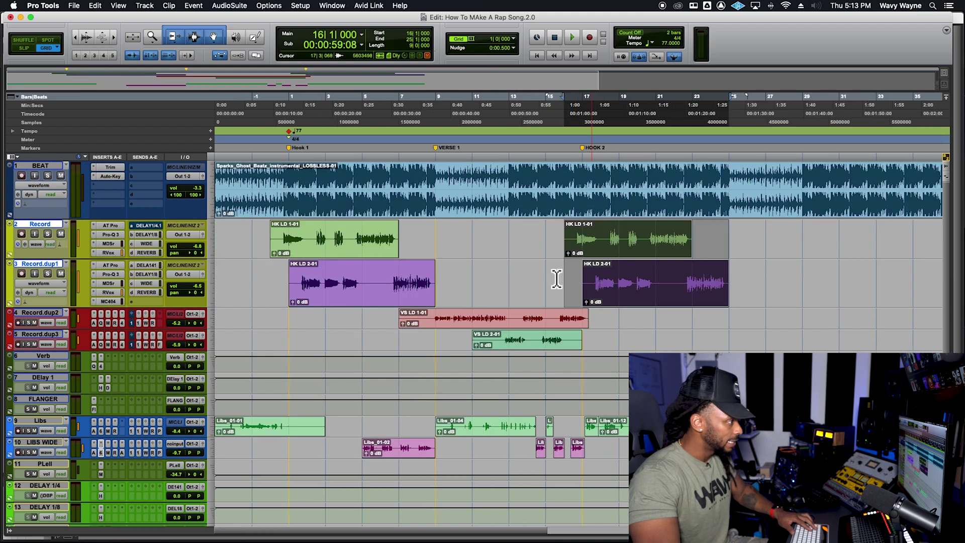
Play the first hook from its pickup bar and the pasted hook from bar 16 to compare them.
click(285, 233)
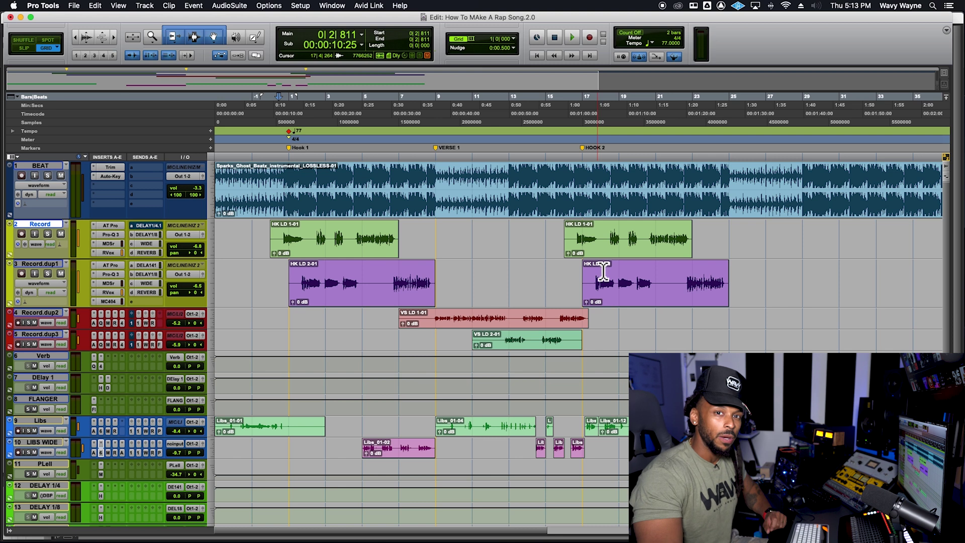
key(space)
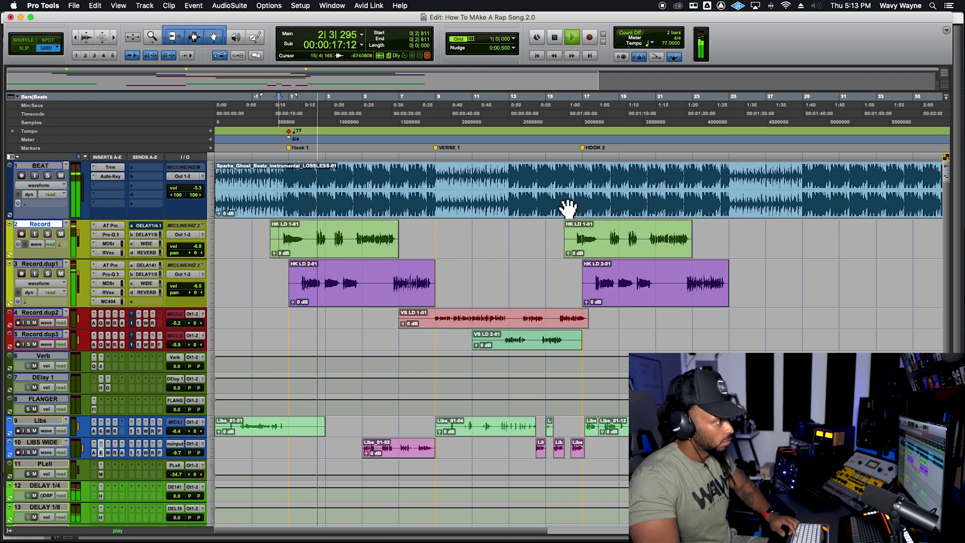
key(space)
click(565, 166)
key(space)
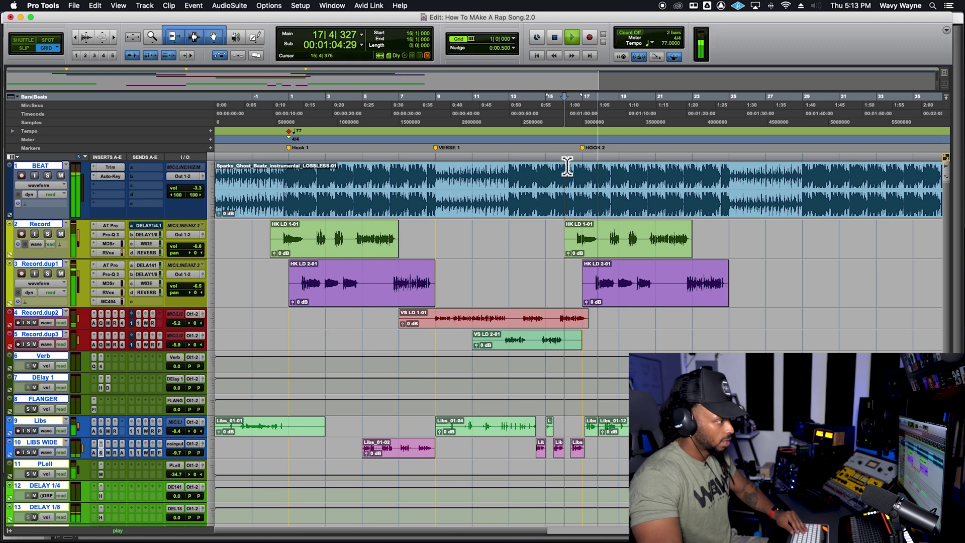
key(space)
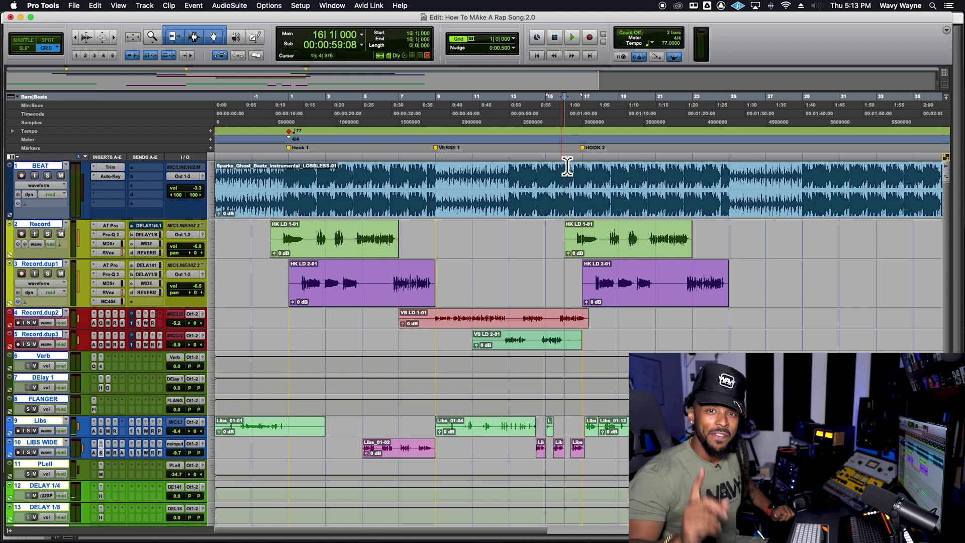
Undo the pasted hook vocals and inspect the pickup bar before bar 1 in the HK LD 1-01 clip.
key(super+z)
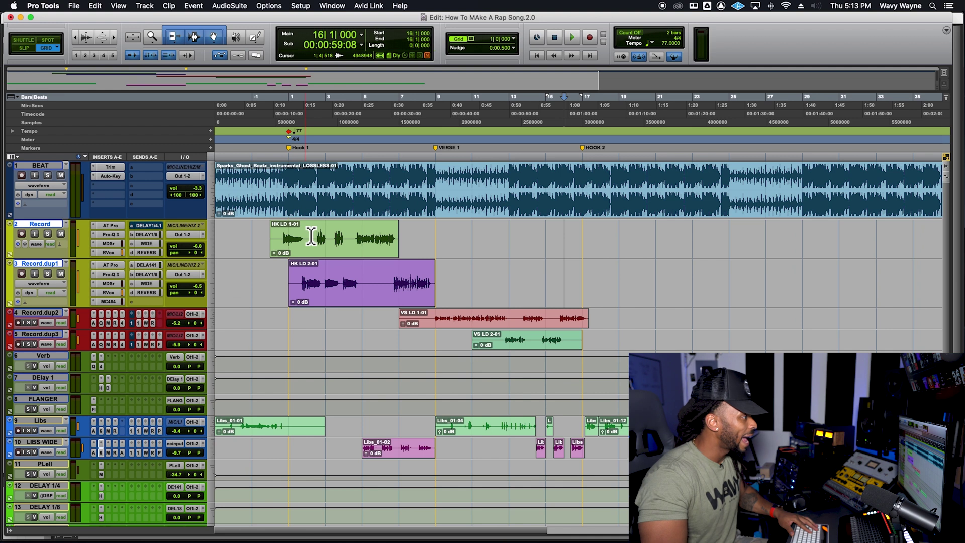
drag(291, 236, 297, 237)
key(super+bracketright)
key(super+bracketright)
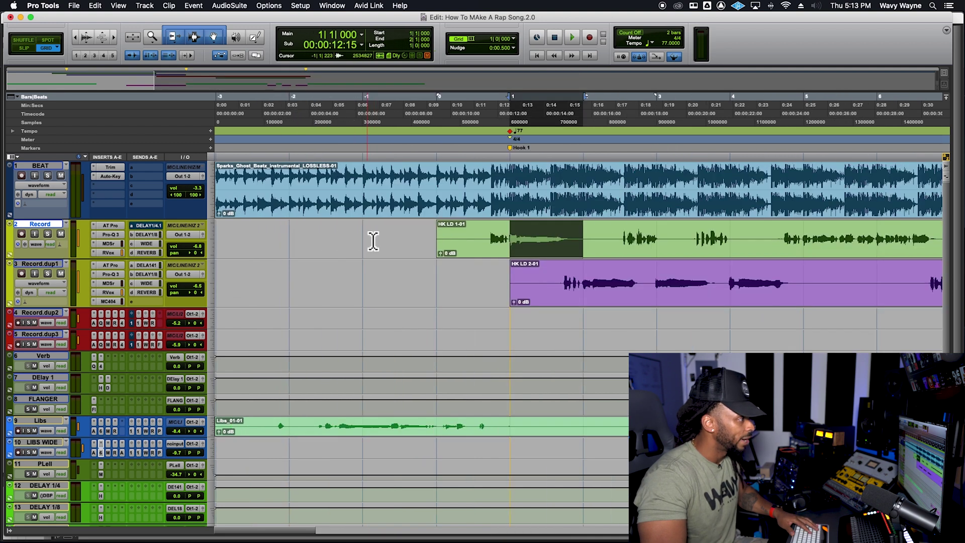
click(438, 240)
key(super+bracketleft)
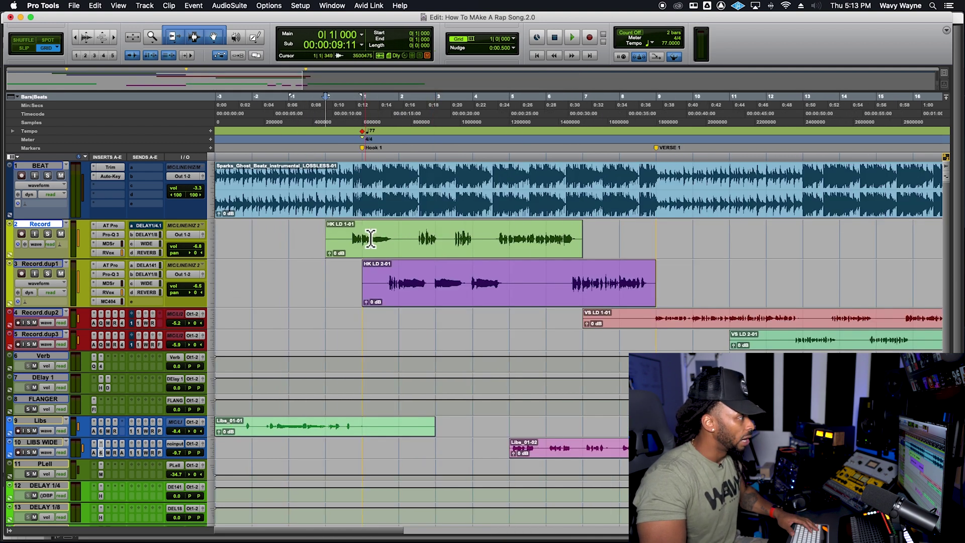
Duplicate the range from bar 1 to bar 17 across the Record and Record.dup1 tracks, placing the copy at bar 17.
key(super+bracketleft)
drag(283, 226, 391, 284)
drag(442, 284, 581, 286)
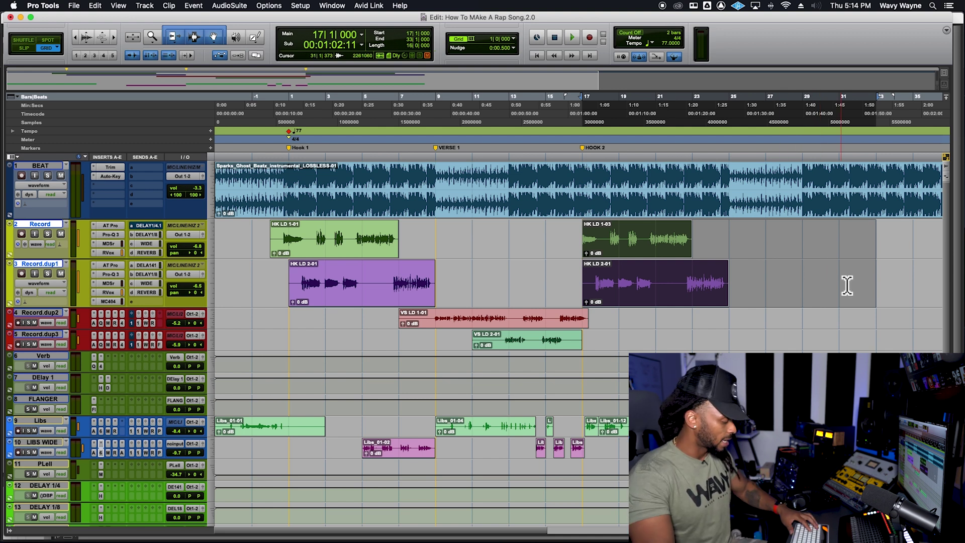
key(super+bracketleft)
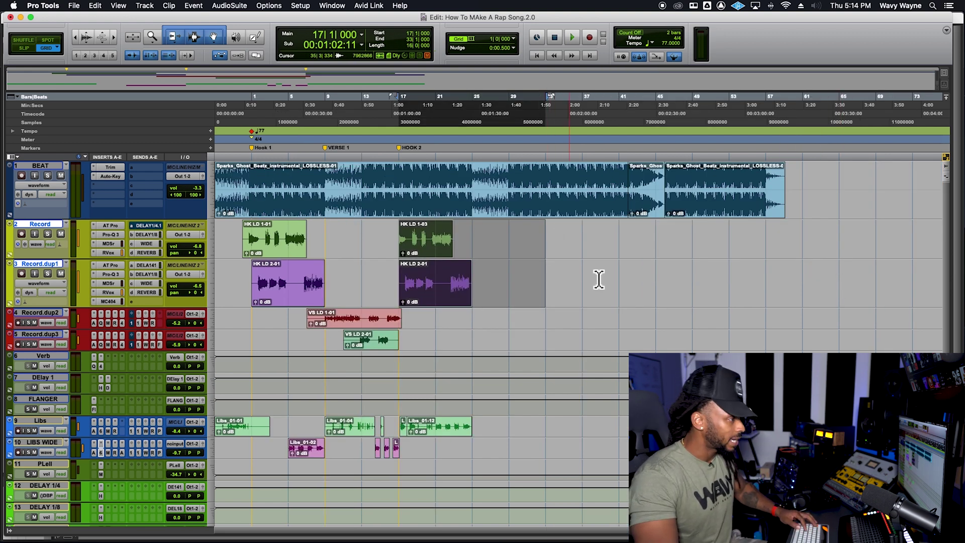
key(super+d)
key(super+d)
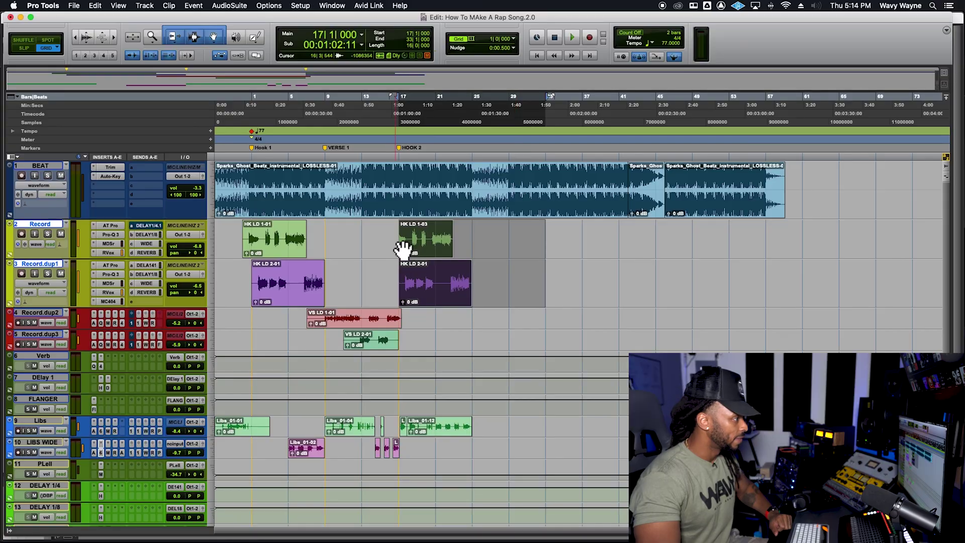
Compare the start of the duplicated Record clip at bar 17 with the original clip's pickup before bar 1.
click(399, 241)
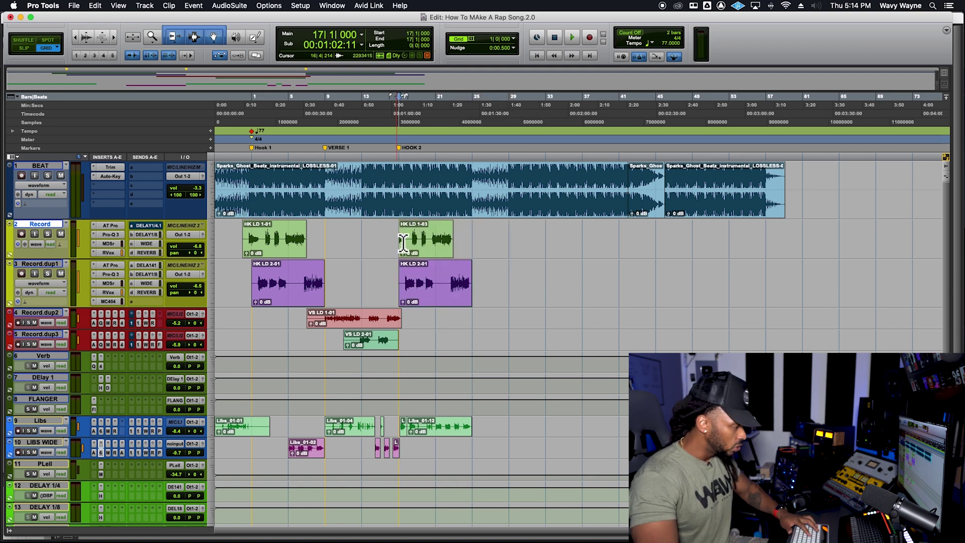
key(super+bracketright)
key(super+bracketright)
key(super+bracketleft)
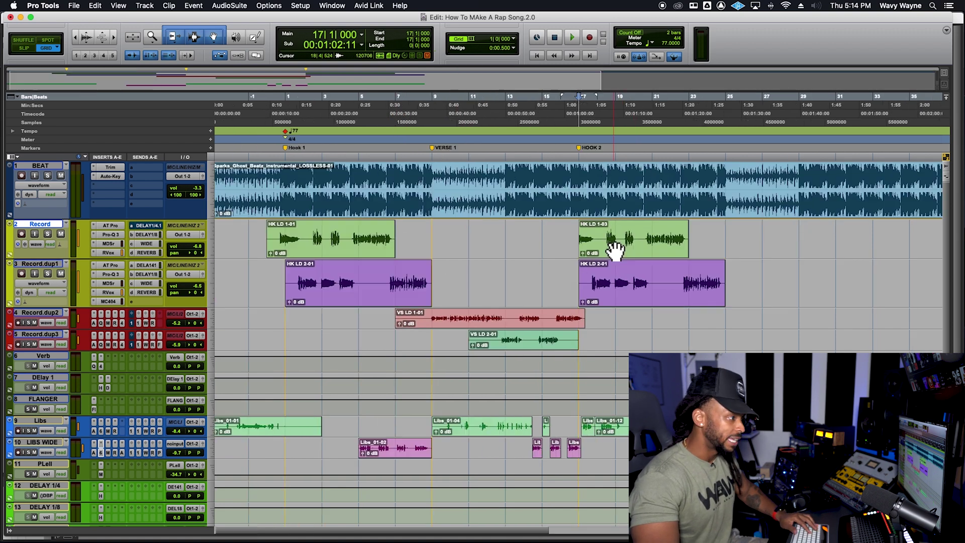
click(285, 232)
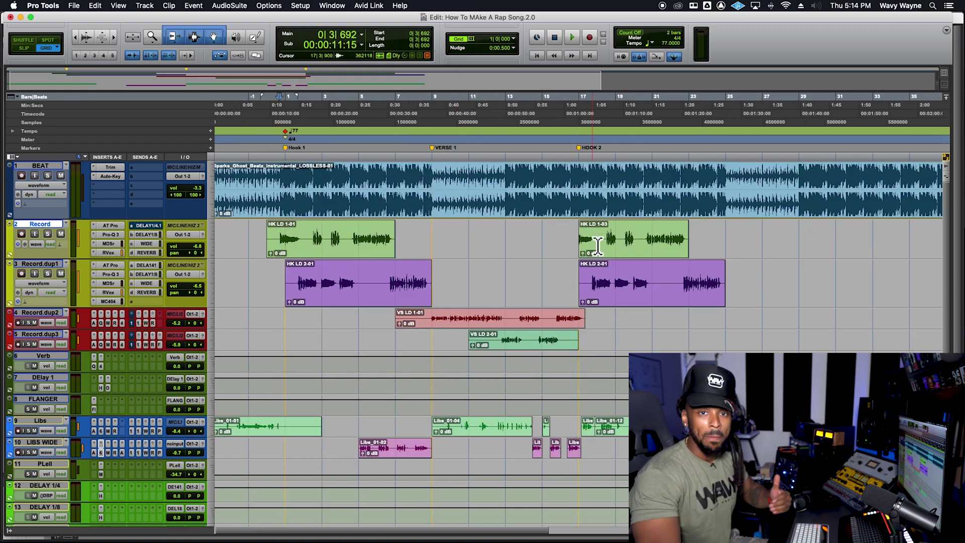
Extend the start of the duplicated Record clip from bar 17 back to bar 16 and play it back.
click(621, 256)
key(super+bracketright)
key(super+bracketright)
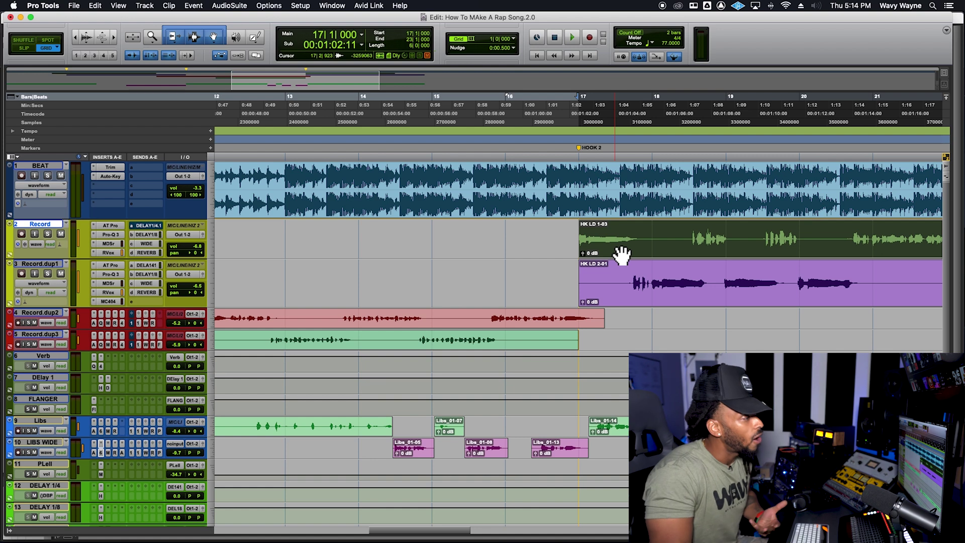
click(578, 233)
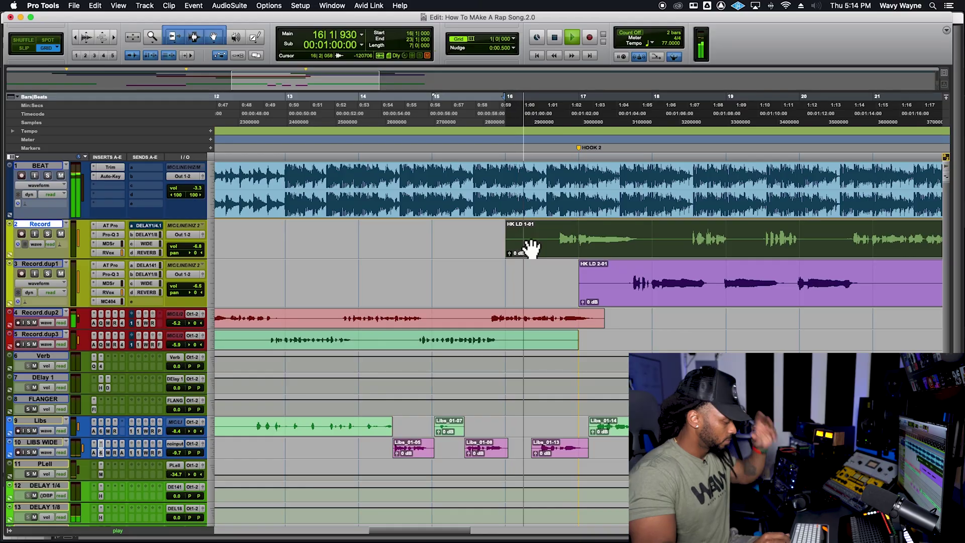
key(r)
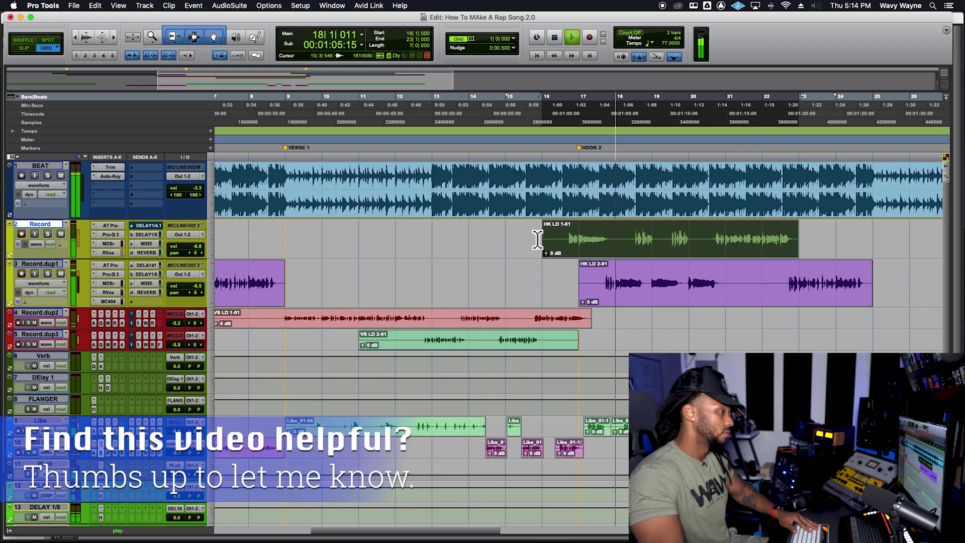
click(539, 236)
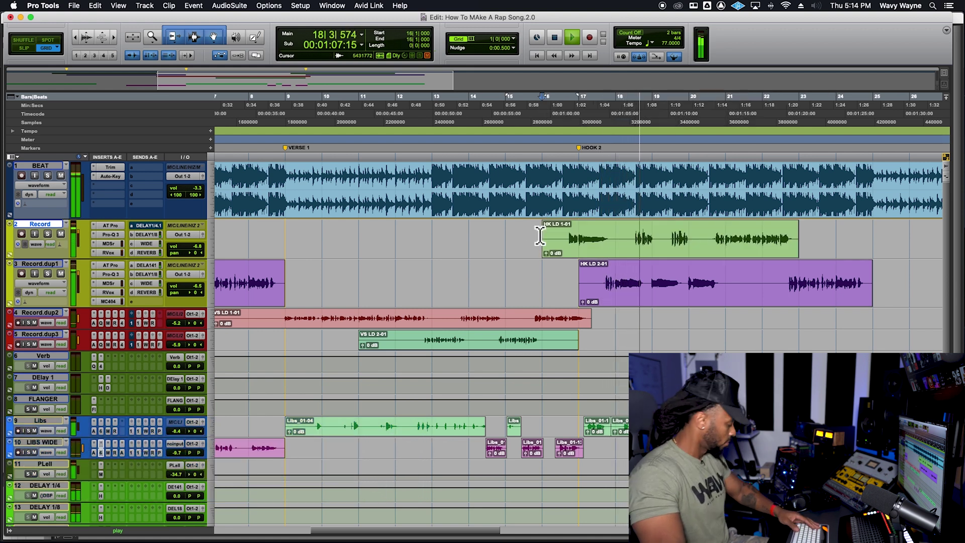
key(space)
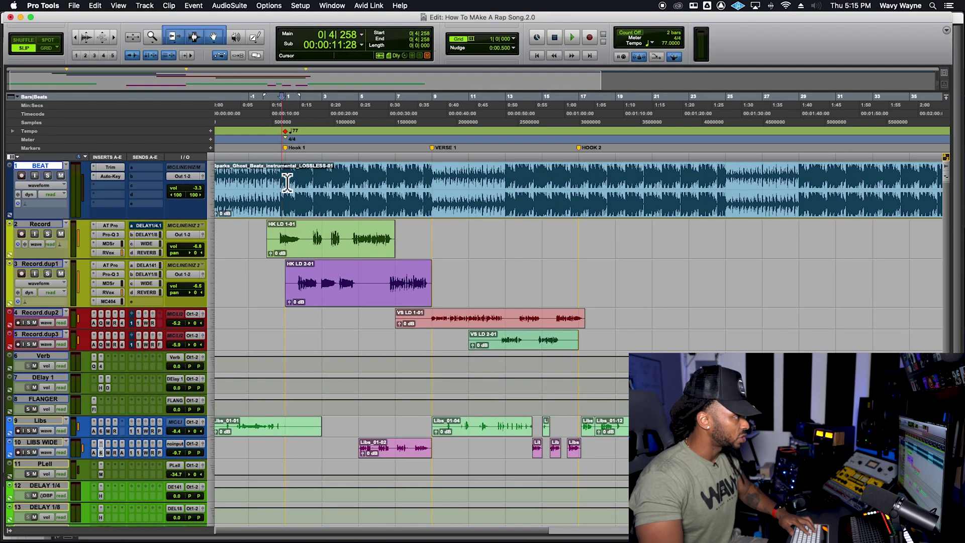
Place the cursor at the Hook 1 marker on the BEAT track and examine the beat's first transient at sample level.
key(super+bracketright)
key(super+bracketright)
key(super+bracketright)
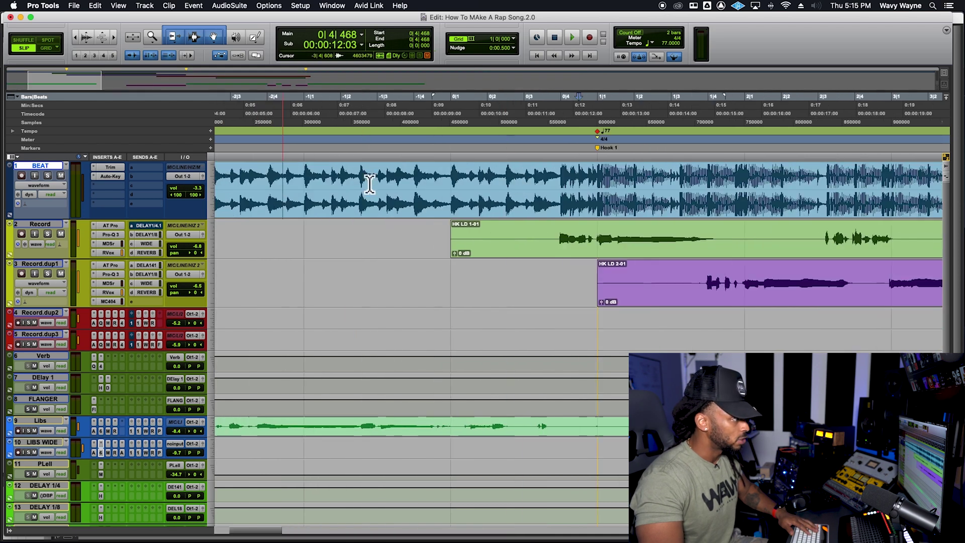
click(582, 181)
key(super+bracketright)
key(super+bracketright)
key(super+bracketright)
click(576, 189)
key(super+bracketright)
key(super+bracketright)
key(super+bracketright)
click(578, 187)
key(super+bracketright)
key(super+bracketright)
key(super+bracketright)
key(super+bracketright)
key(super+bracketright)
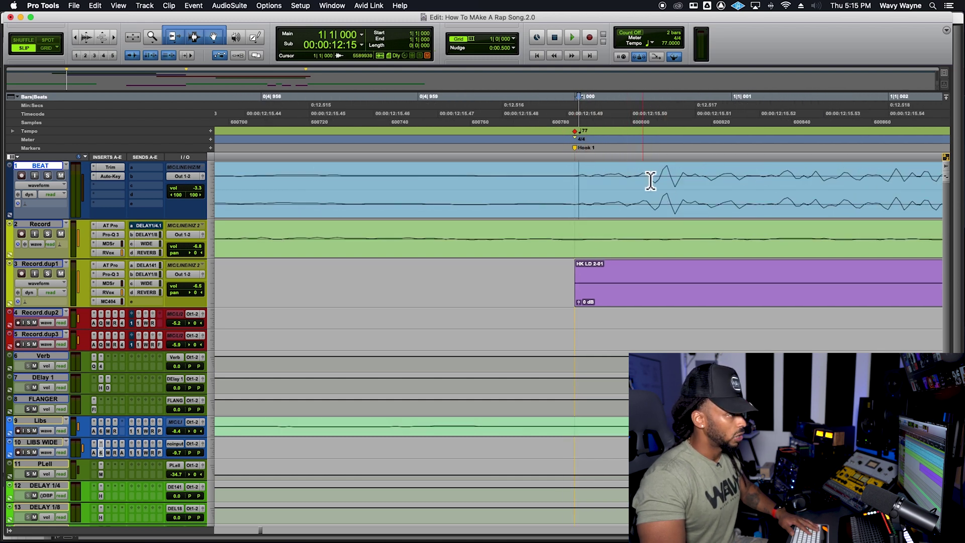
Enlarge the BEAT track and place the cursor on the peak of the first transient after the Hook 1 marker.
scroll(665, 187, right, 5)
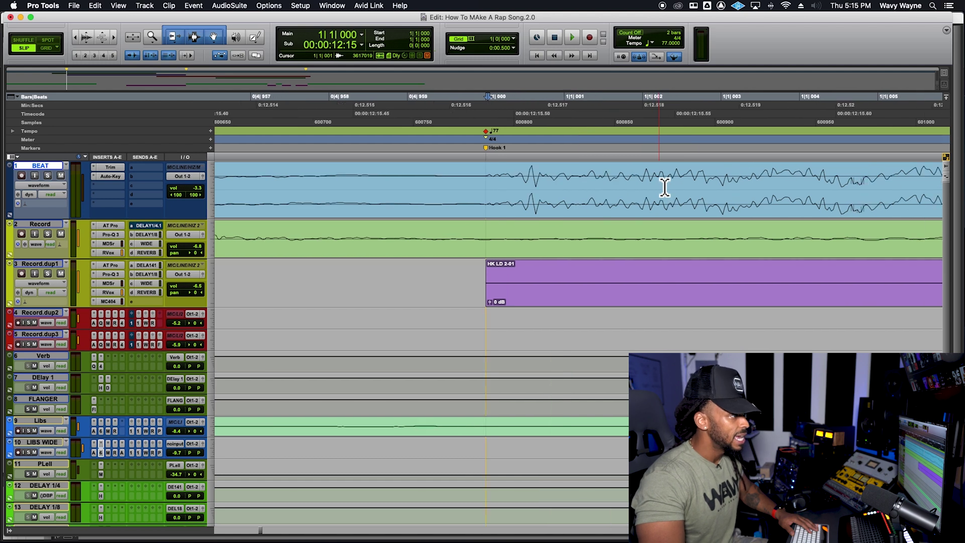
scroll(663, 187, left, 3)
drag(188, 223, 187, 252)
click(483, 182)
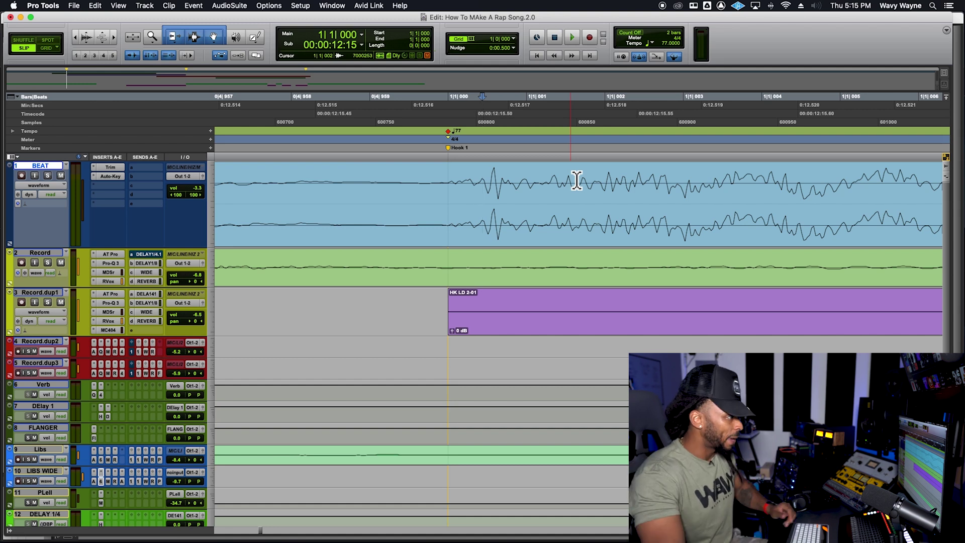
click(498, 173)
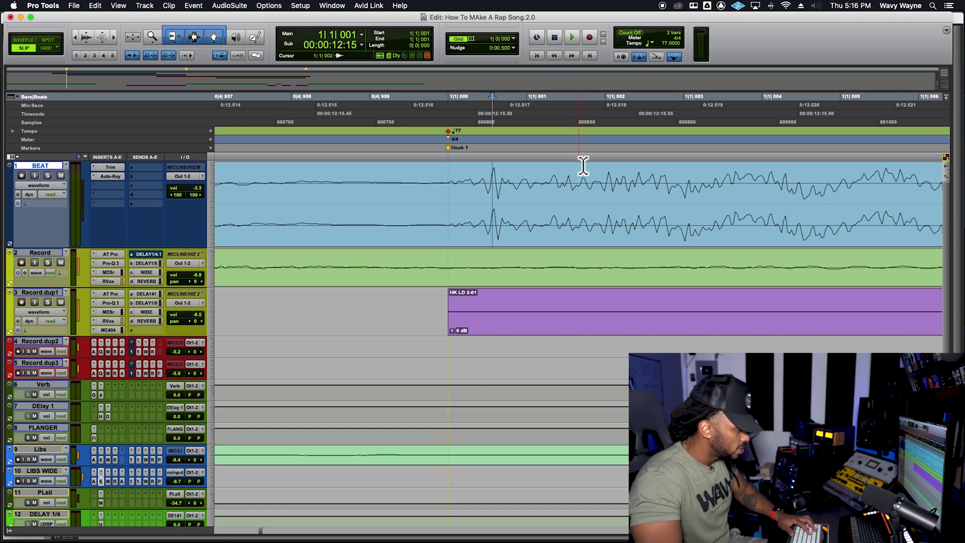
key(super+bracketright)
key(super+bracketright)
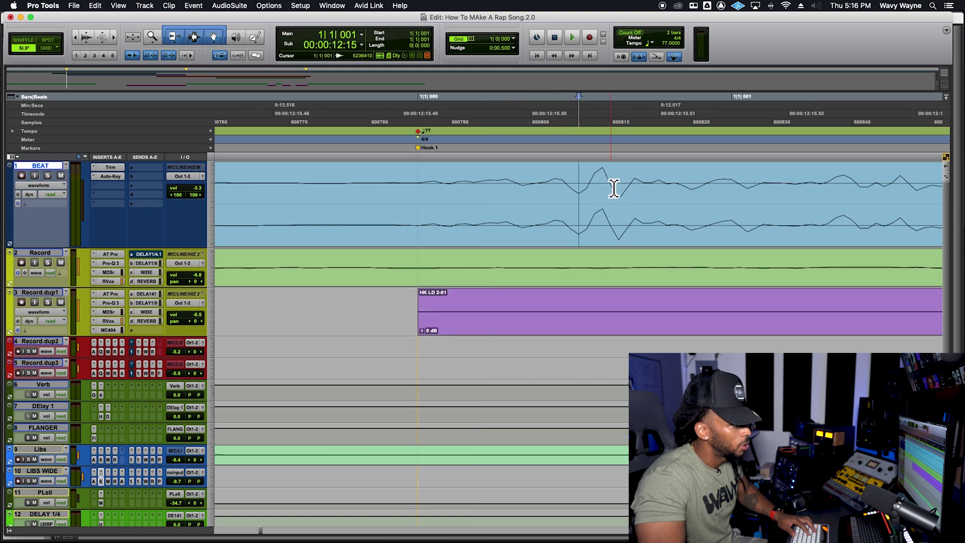
click(603, 172)
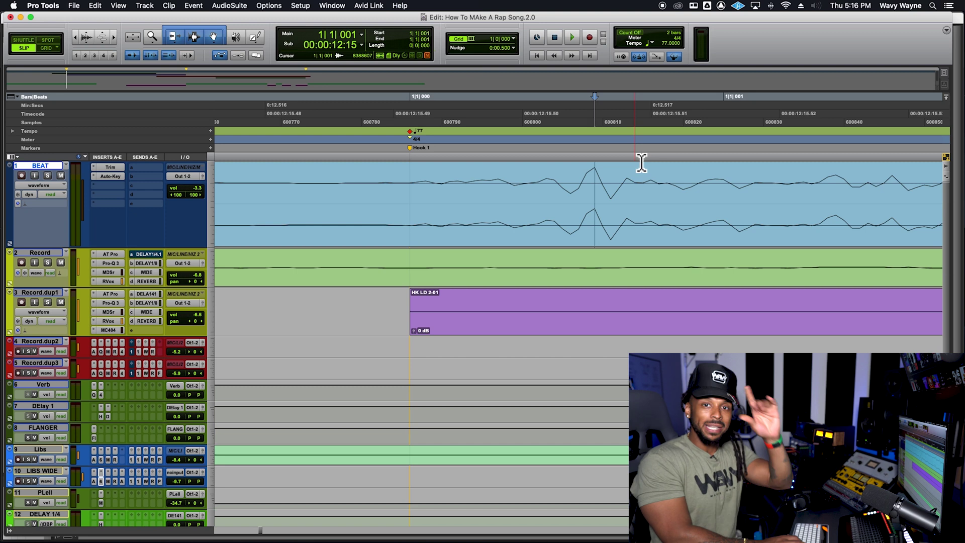
Zoom the timeline out around the Hook 1 marker, and back in one level, to view the beat's waveform.
key(r)
key(r)
key(r)
key(r)
key(r)
key(r)
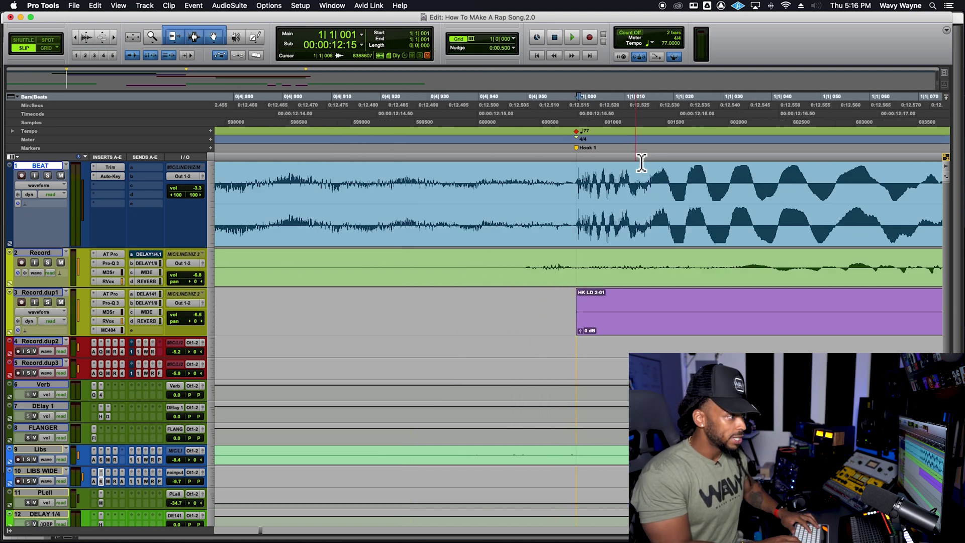
key(t)
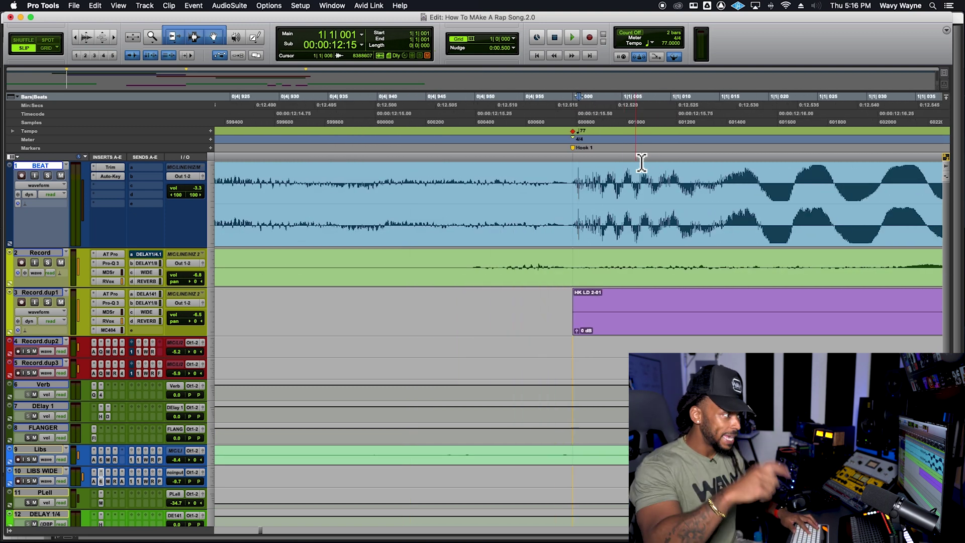
Move the edit cursor from the BEAT track down to the FLANGER track, staying at the same time position.
key(semicolon)
key(semicolon)
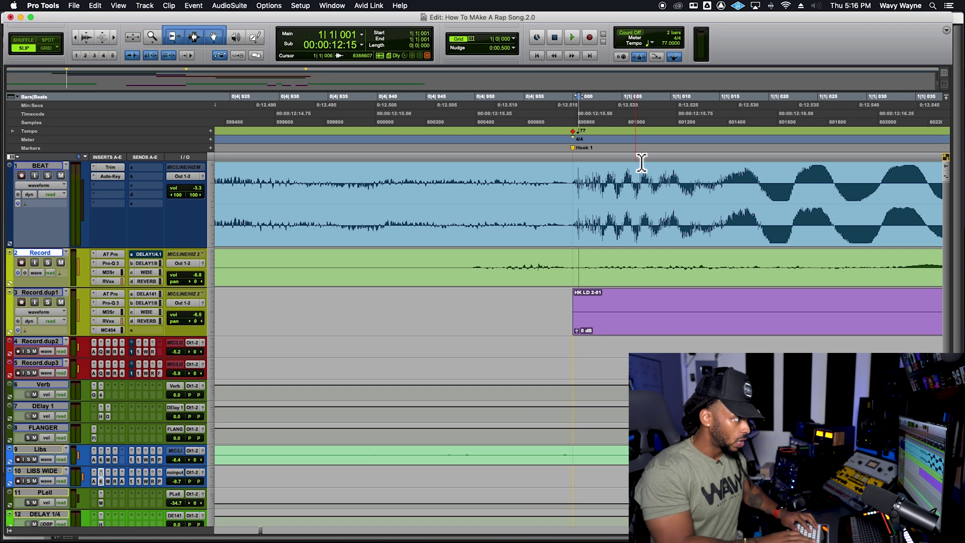
key(semicolon)
key(semicolon)
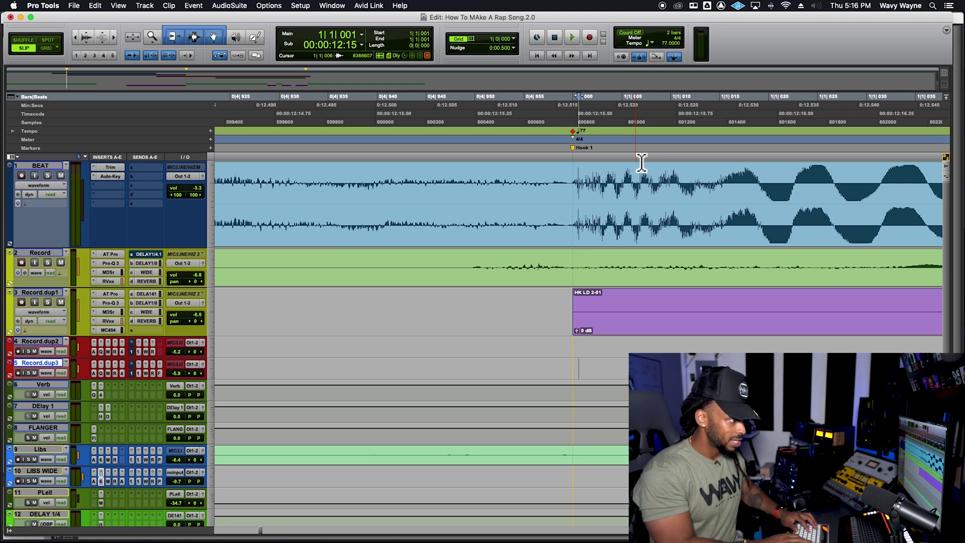
key(semicolon)
key(semicolon)
key(semicolon)
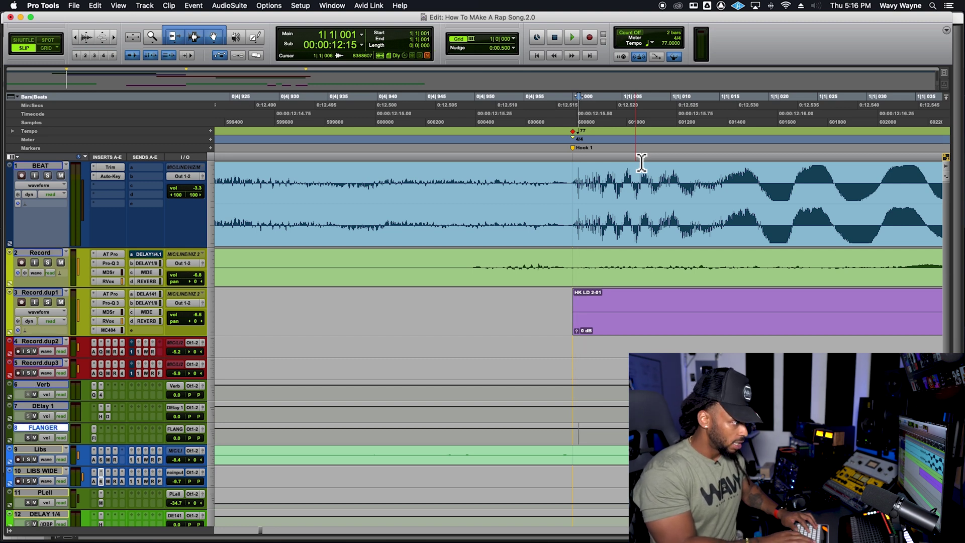
Move the edit cursor from the FLANGER track back up to the BEAT track, keeping its time position.
key(p)
key(p)
key(p)
key(p)
key(p)
key(p)
key(p)
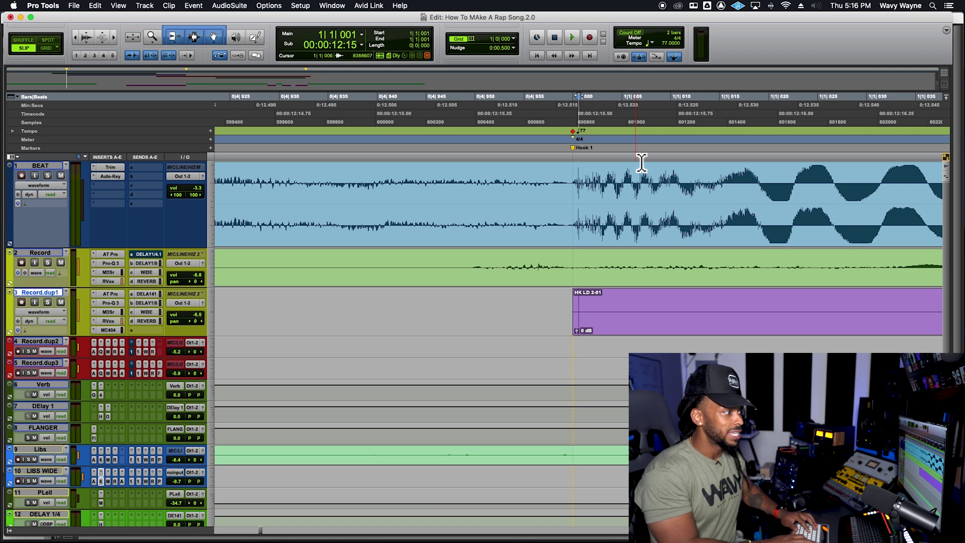
Place the edit cursor on the peak of the BEAT track's first transient after the Hook 1 marker, working at sample level.
key(t)
key(t)
key(t)
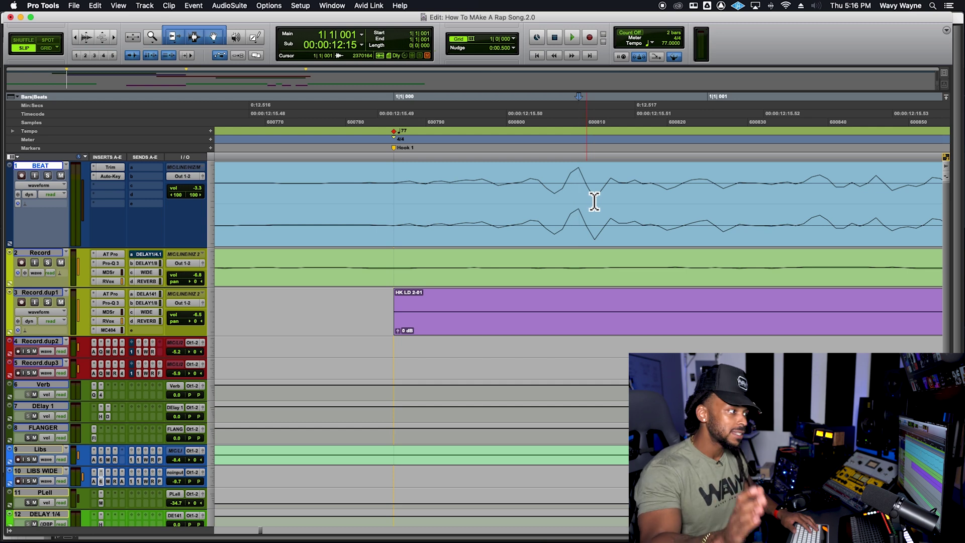
click(410, 194)
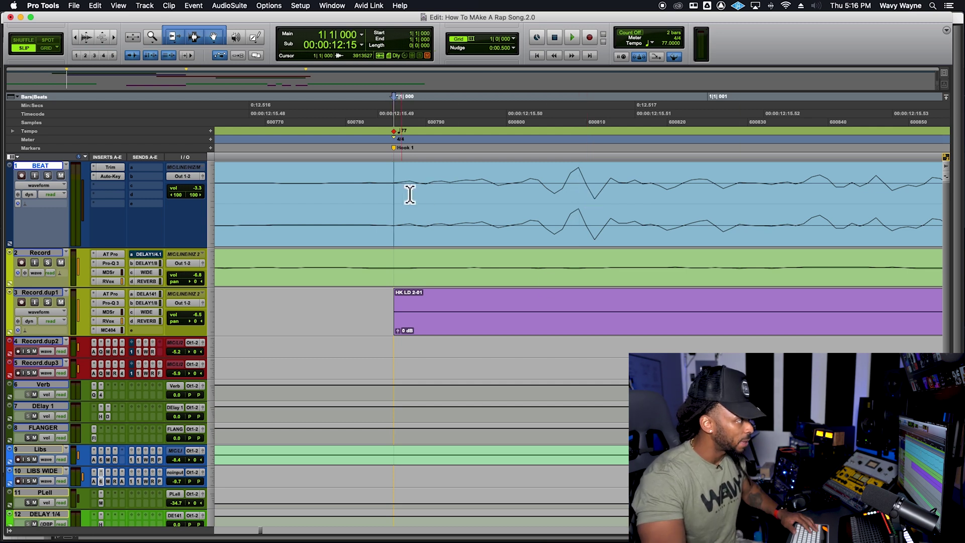
click(449, 194)
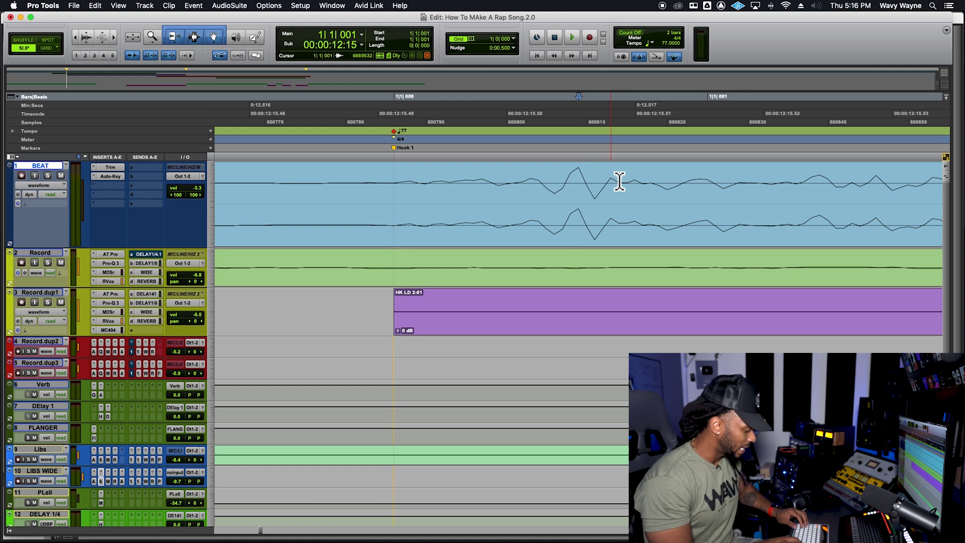
Move the edit cursor down to the Record track and extend it to Record.dup1, keeping the Hook 1 transient position.
key(semicolon)
key(r)
key(r)
key(r)
key(r)
key(r)
key(r)
key(r)
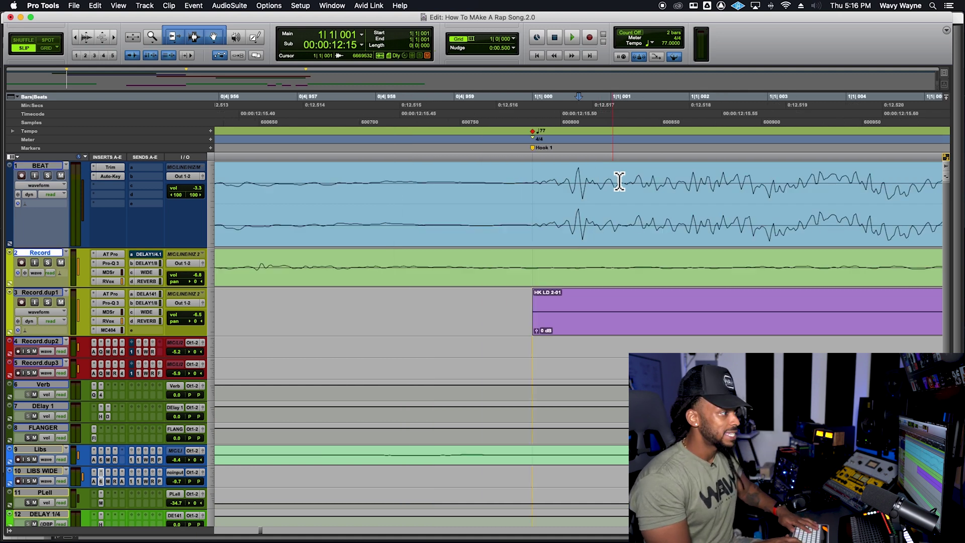
key(t)
key(t)
key(t)
key(t)
key(t)
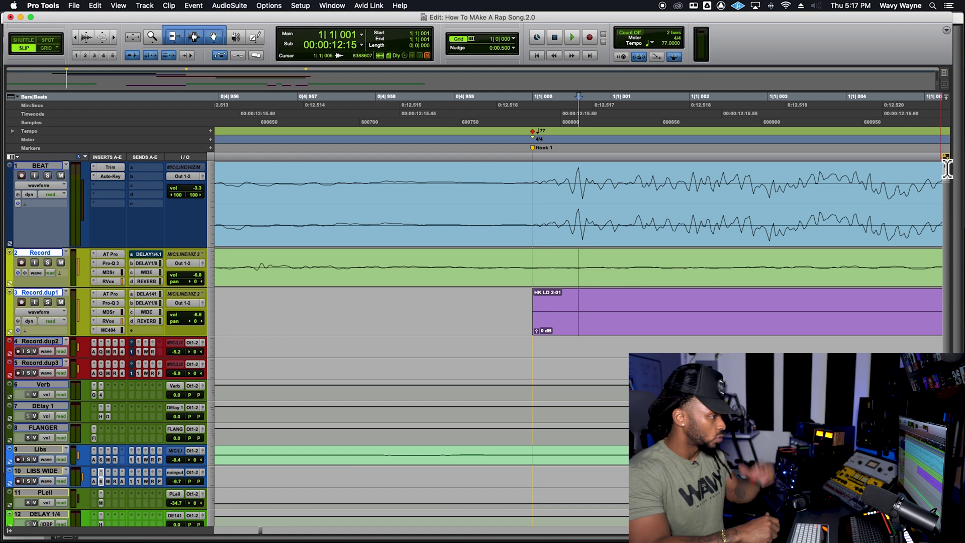
Select and copy the hook vocals on Record and Record.dup1 from the Hook 1 transient to just past the VERSE 1 marker.
key(r)
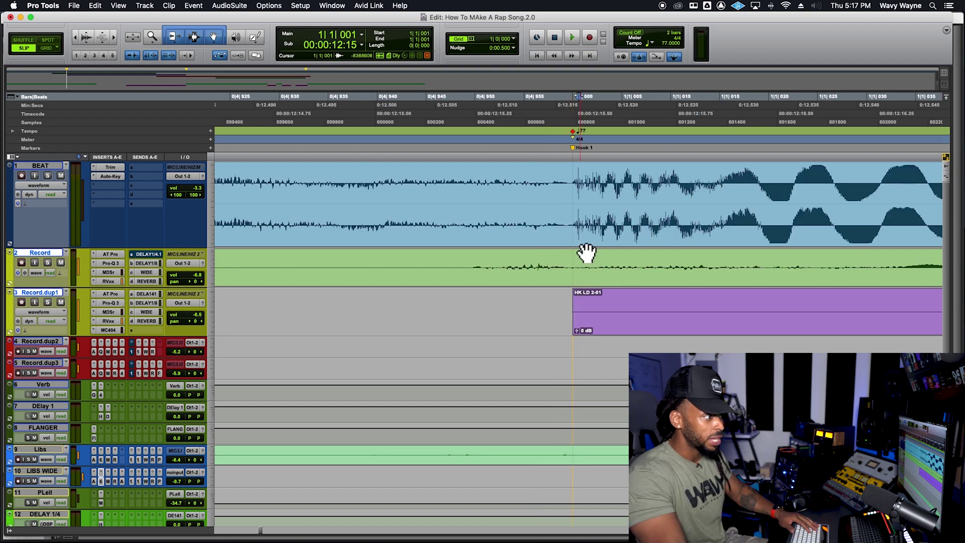
key(r)
key(r)
key(r)
key(r)
key(r)
key(r)
key(r)
key(r)
key(r)
key(r)
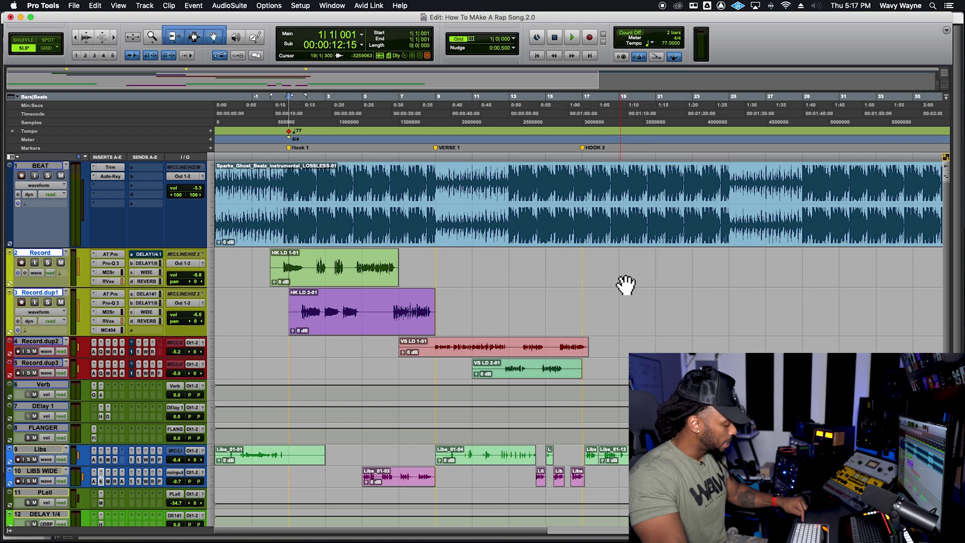
shift+click(451, 266)
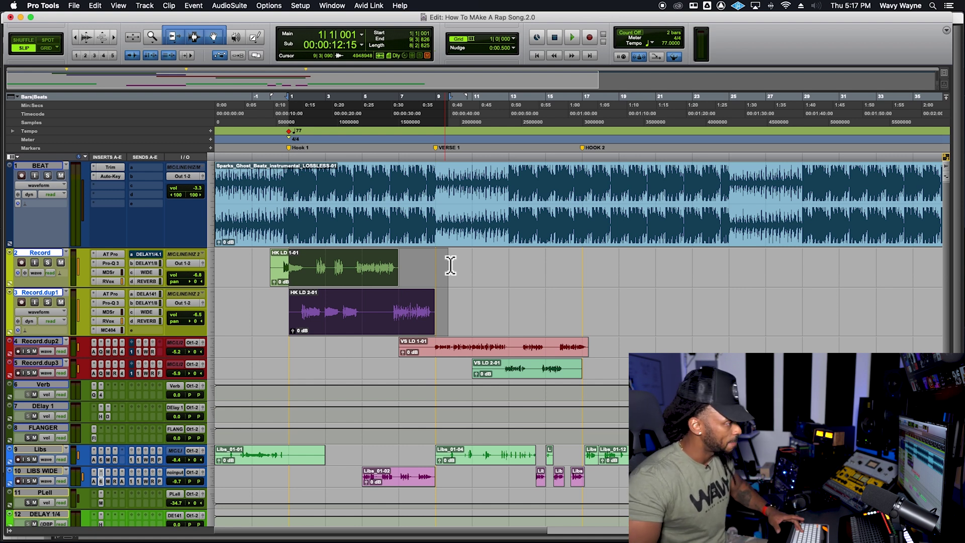
Place the edit cursor on the BEAT track close to the HOOK 2 marker, at the start of bar 17.
click(587, 185)
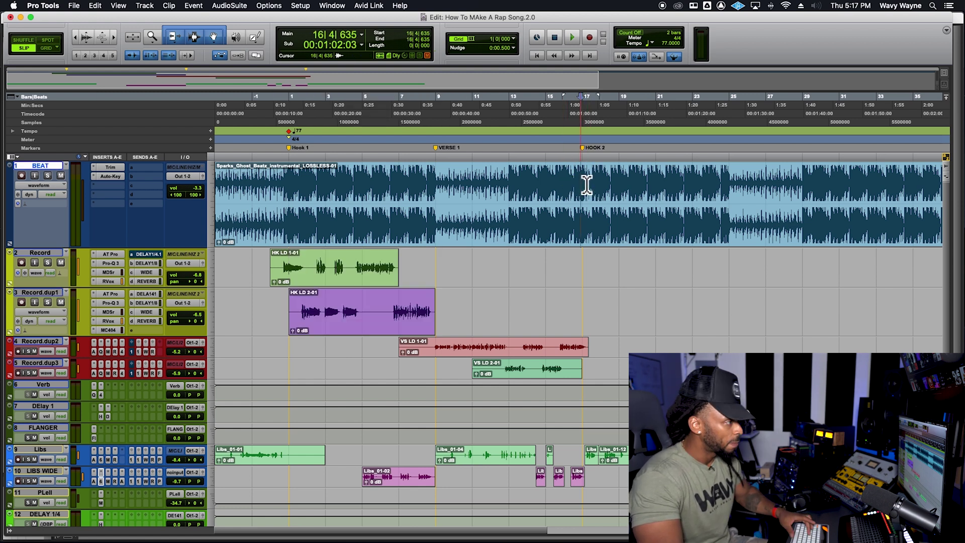
click(590, 184)
scroll(589, 184, up, 4)
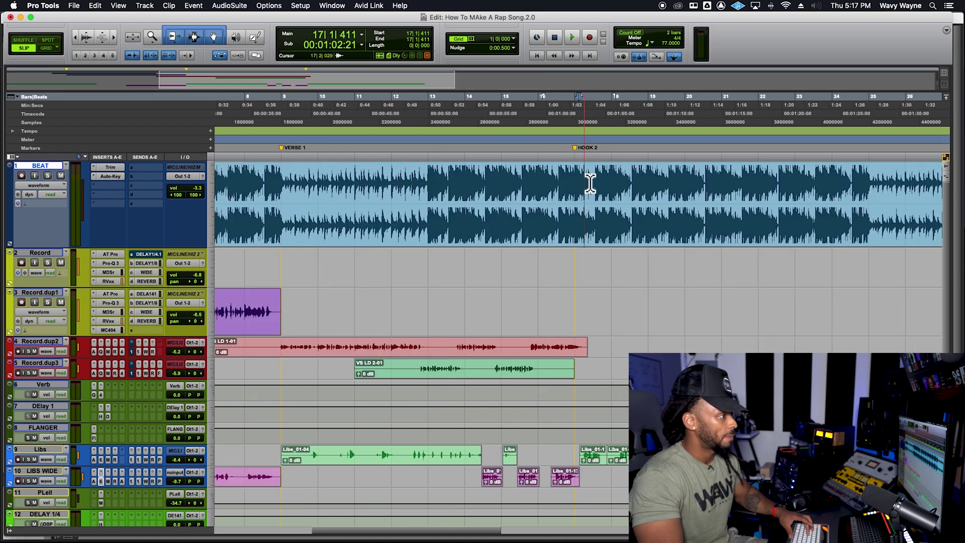
click(546, 191)
scroll(553, 188, up, 2)
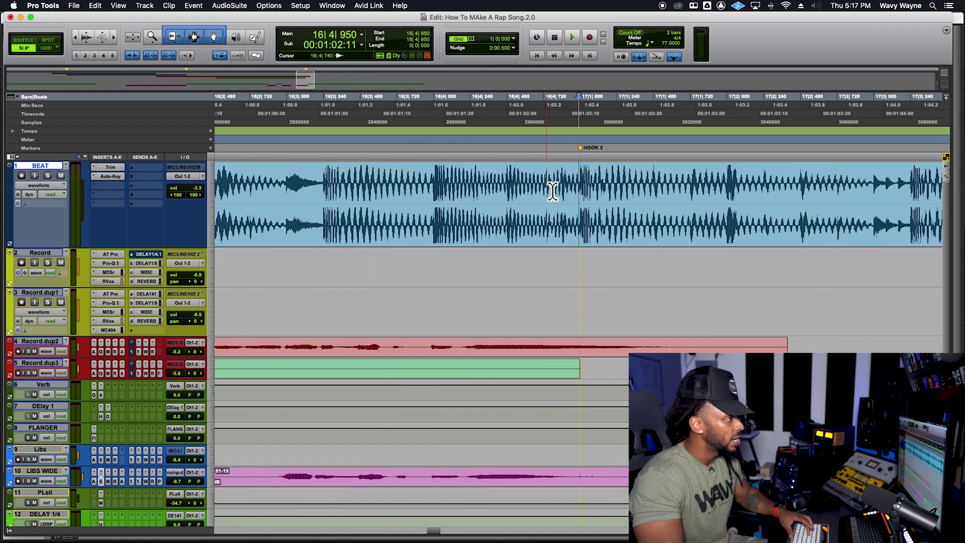
click(588, 192)
scroll(595, 194, up, 3)
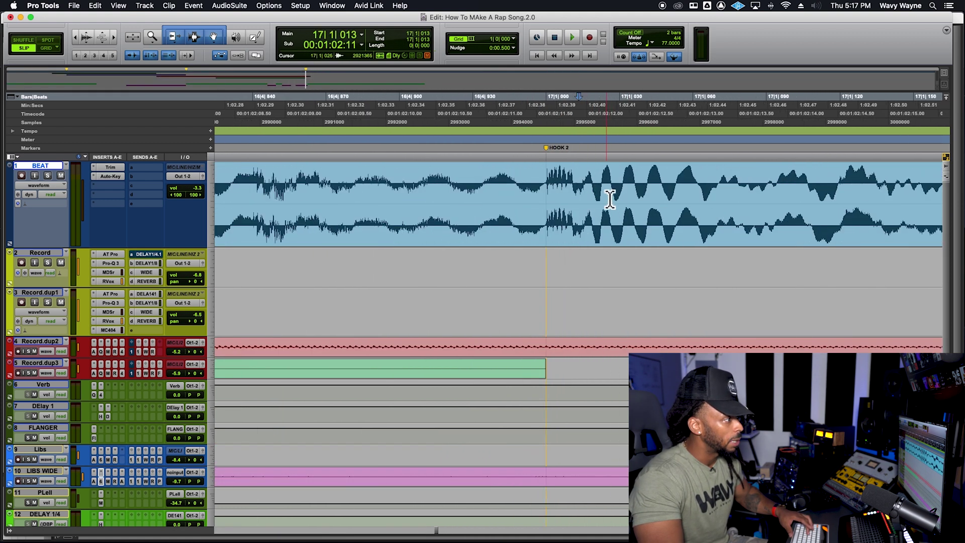
Refine the cursor position onto the peak of the BEAT track's first transient after the HOOK 2 marker.
click(557, 194)
scroll(568, 196, up, 3)
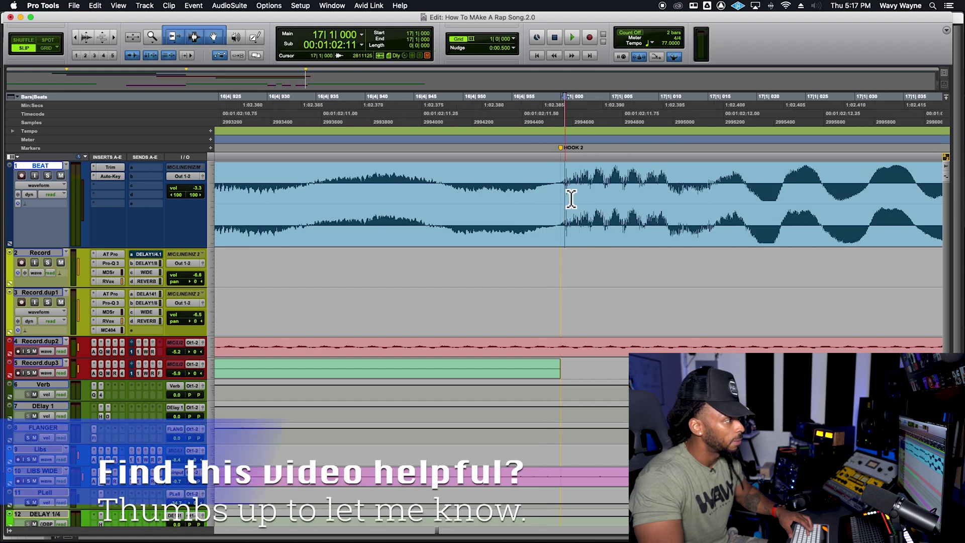
scroll(583, 206, up, 3)
click(594, 207)
scroll(603, 206, up, 3)
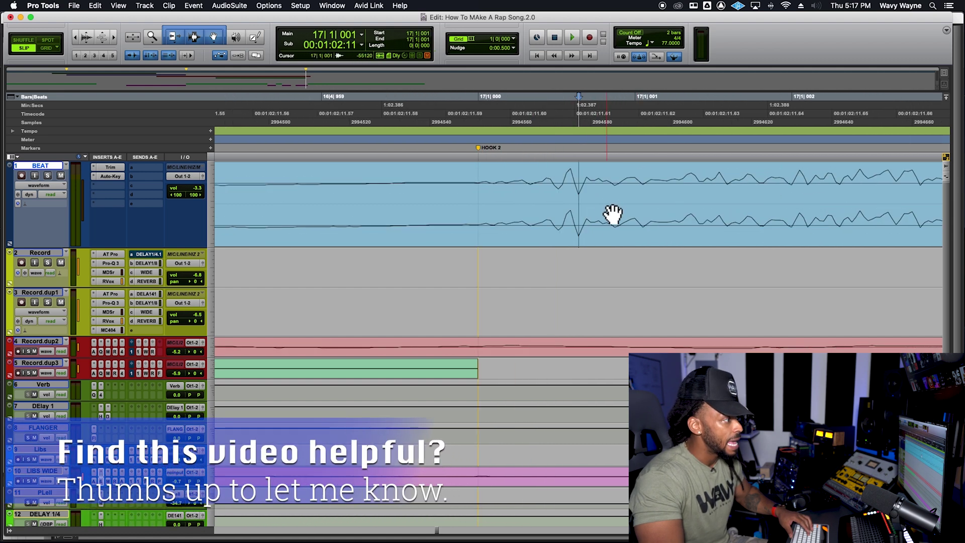
click(575, 200)
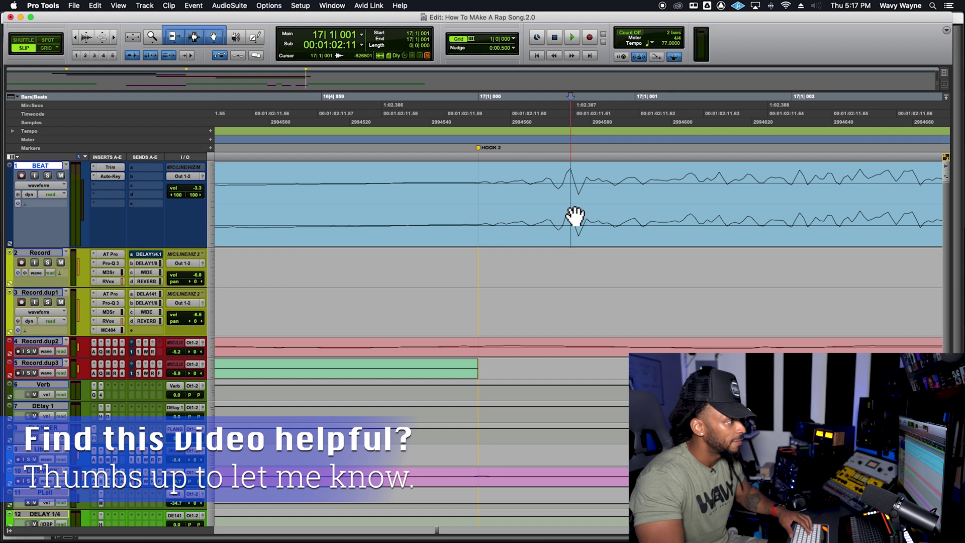
scroll(655, 237, up, 1)
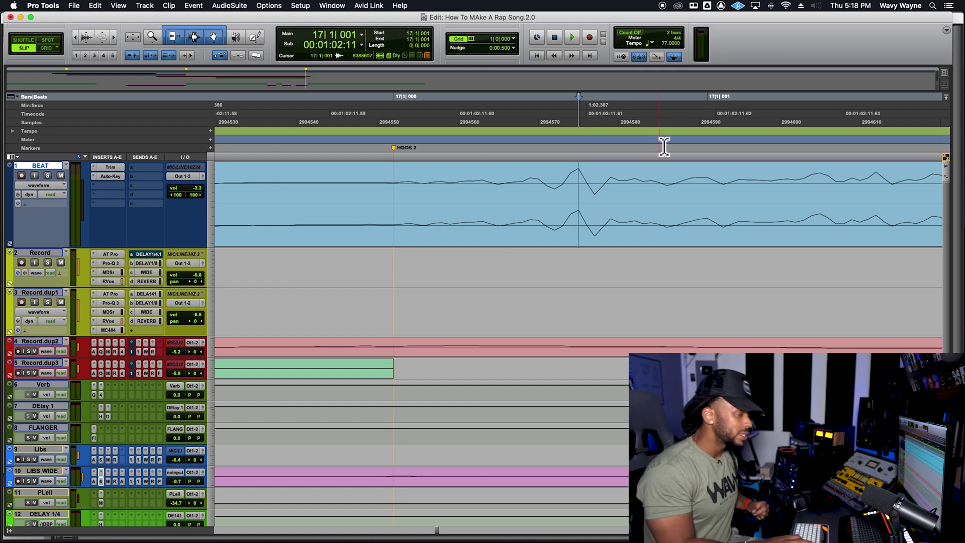
Move the cursor down to Record and Record.dup1 and paste the copied hook vocals at the HOOK 2 transient.
key(semicolon)
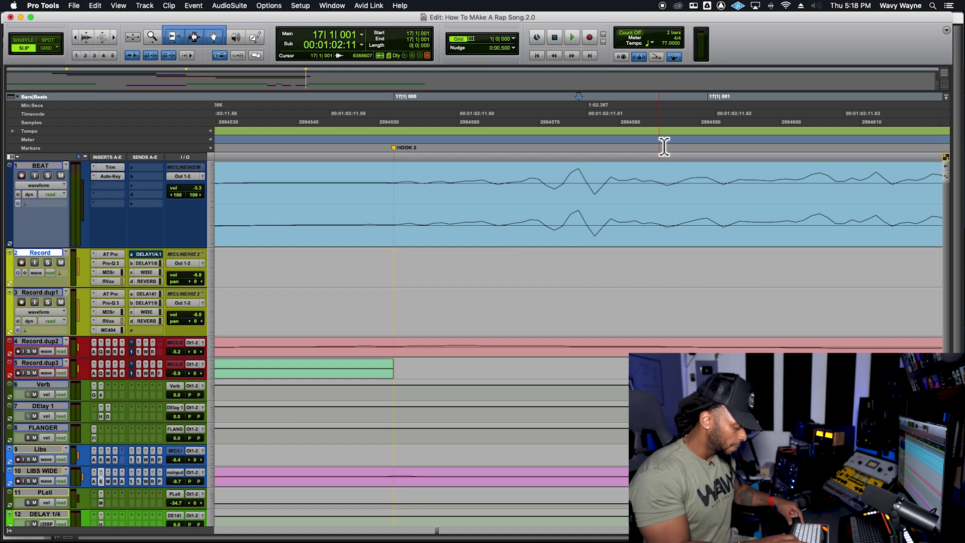
key(shift+semicolon)
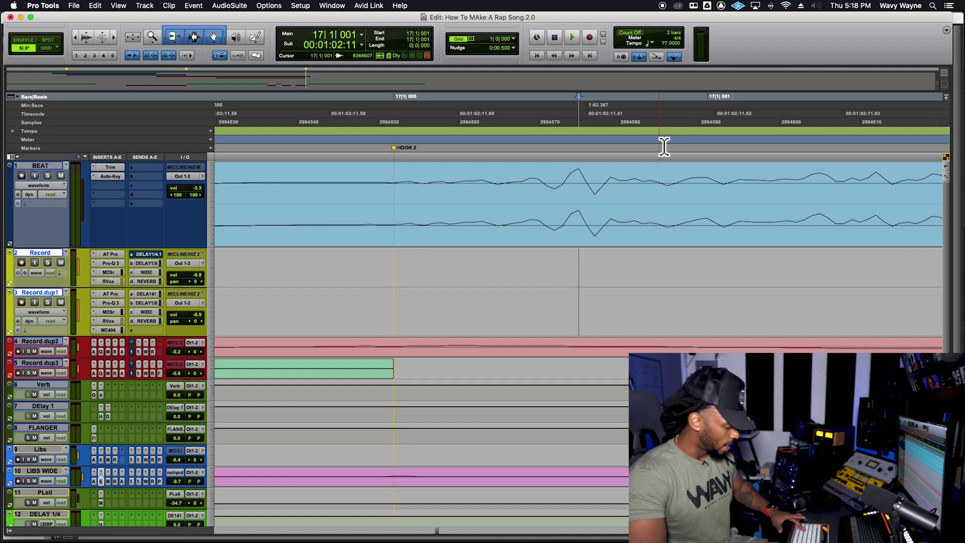
key(super+v)
key(super+bracketleft)
key(super+bracketleft)
key(super+bracketleft)
key(super+bracketleft)
key(super+bracketleft)
key(super+bracketleft)
key(super+bracketleft)
key(super+bracketleft)
key(super+bracketleft)
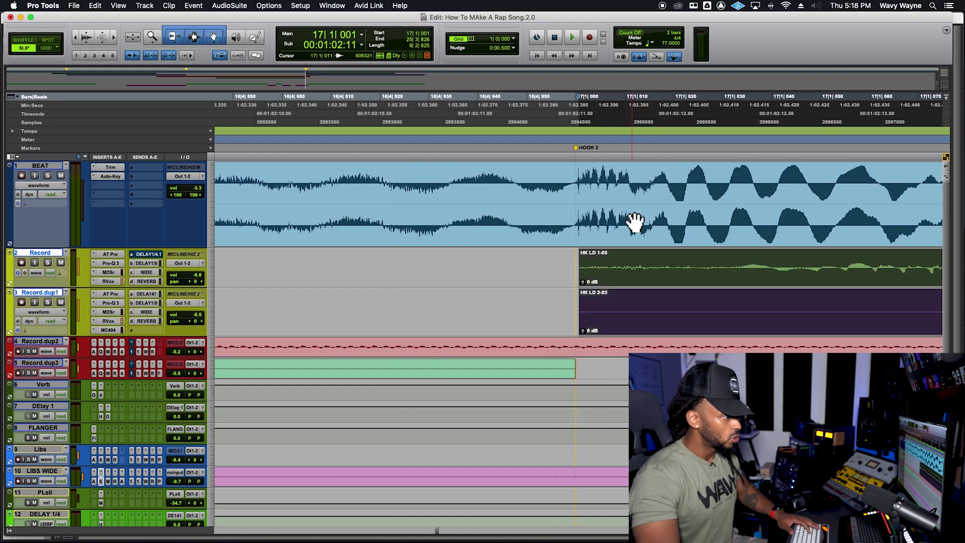
key(super+bracketleft)
key(super+bracketleft)
key(super+bracketleft)
key(super+bracketleft)
key(super+bracketleft)
key(super+bracketleft)
key(super+bracketleft)
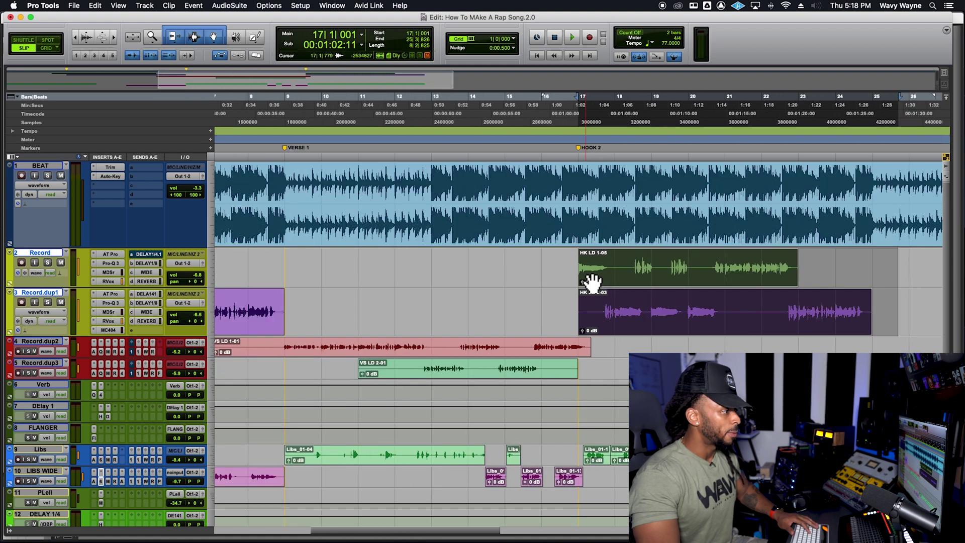
Extend the start of the pasted HK LD 1 clip to before the HOOK 2 marker and play from just ahead of it.
click(595, 274)
mouse_move(592, 276)
mouse_down()
mouse_move(586, 267)
mouse_move(564, 273)
mouse_move(560, 285)
mouse_move(578, 294)
mouse_move(573, 274)
mouse_up()
click(571, 265)
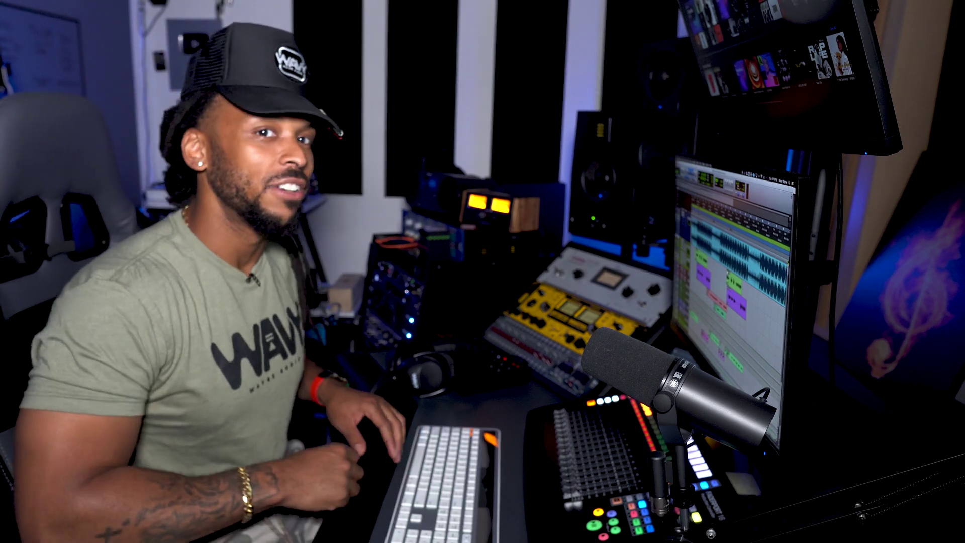
key(space)
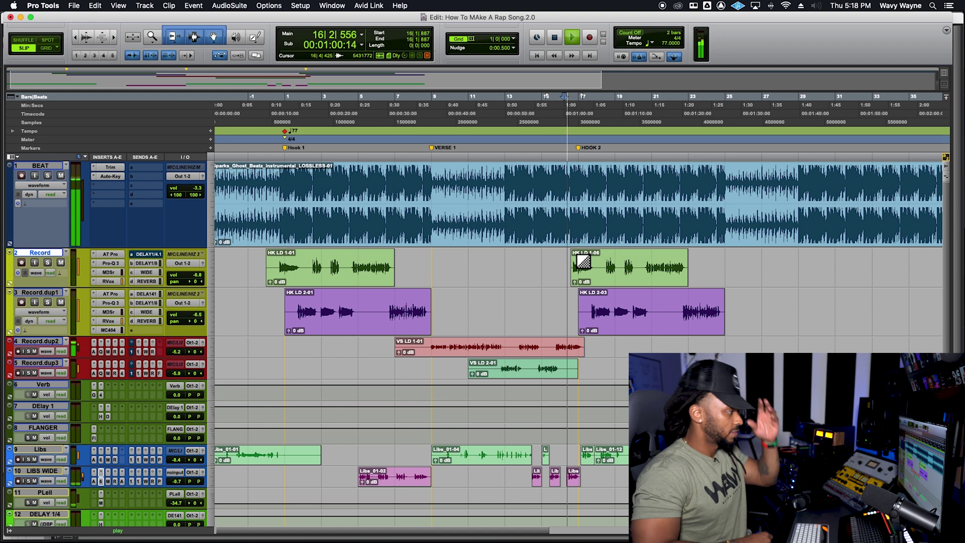